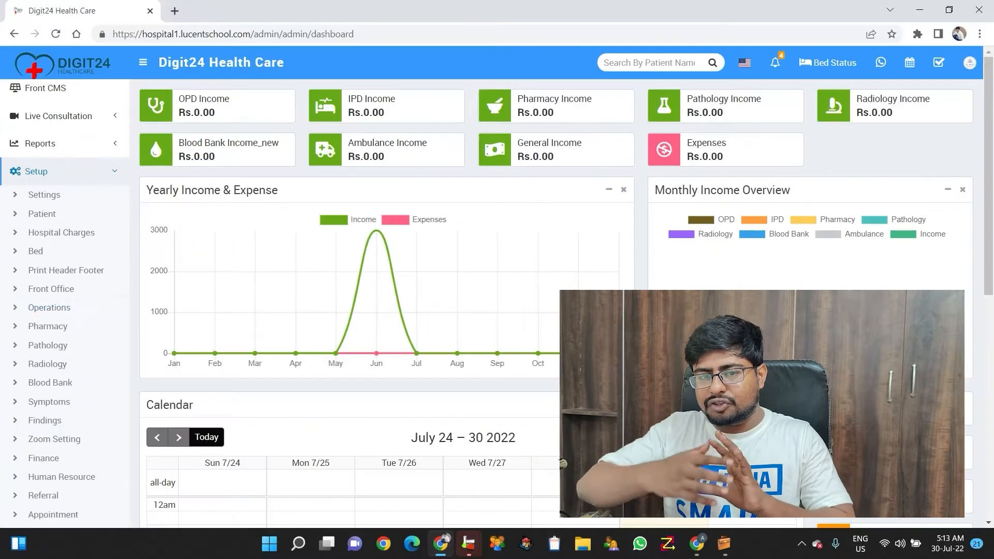
# Step: Open the operation categories in the Operations setup and add the category "ENT and Oral Surgery"
pyautogui.click(49, 309)
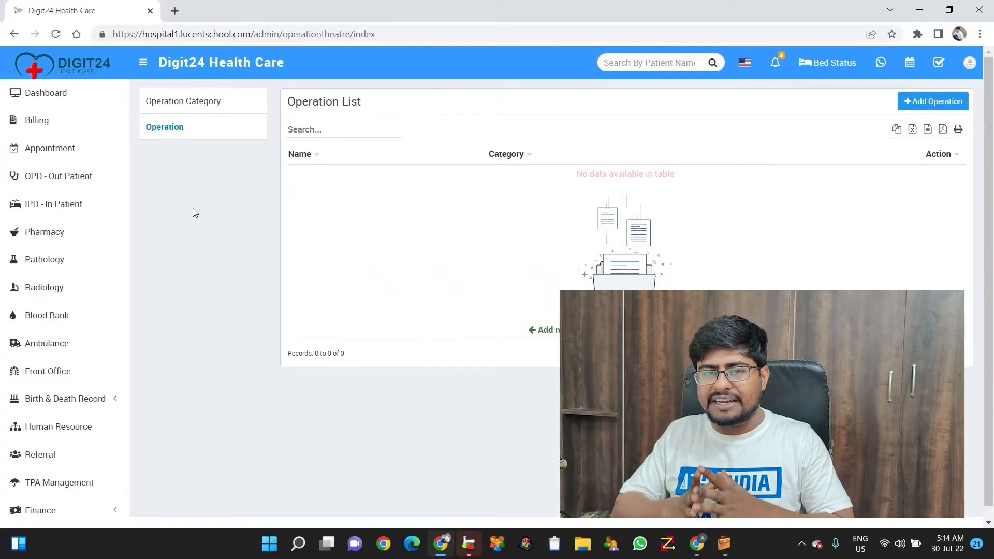
pyautogui.click(183, 103)
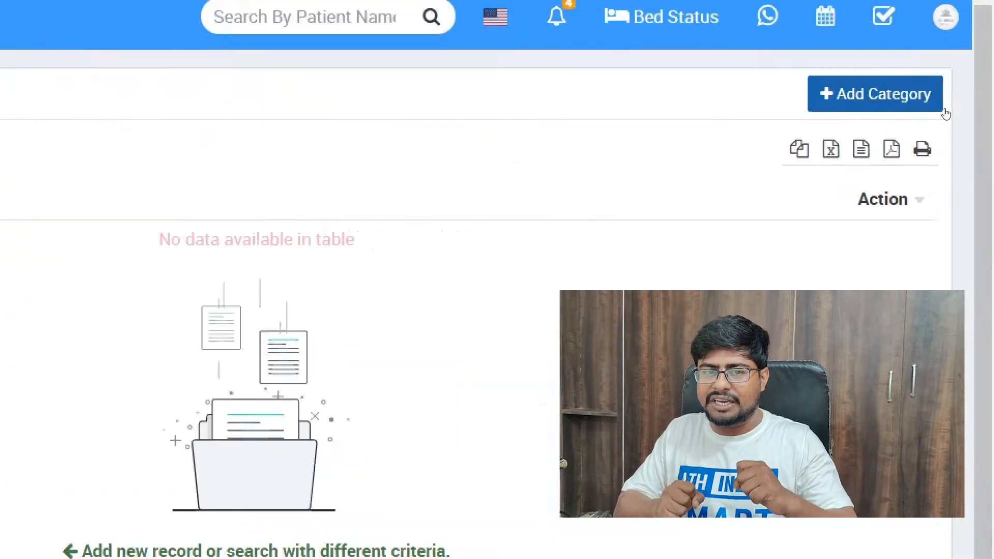
pyautogui.click(940, 102)
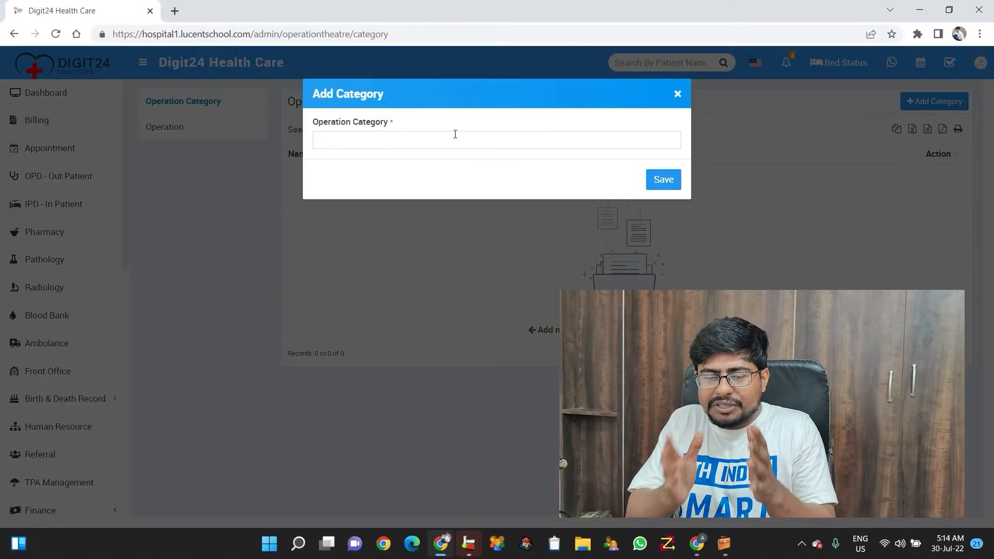
pyautogui.click(361, 137)
pyautogui.write('ENT ')
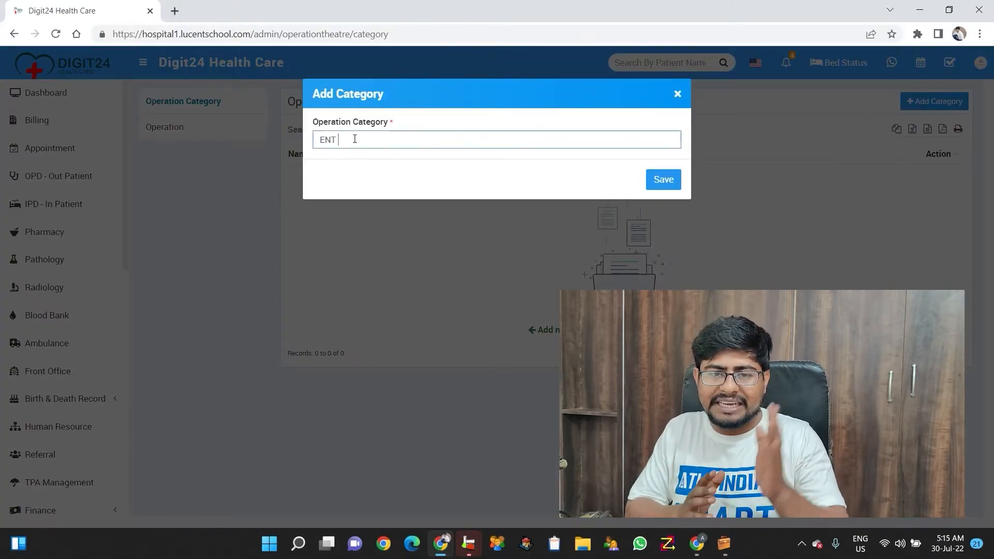
pyautogui.write('and Oral Surgery')
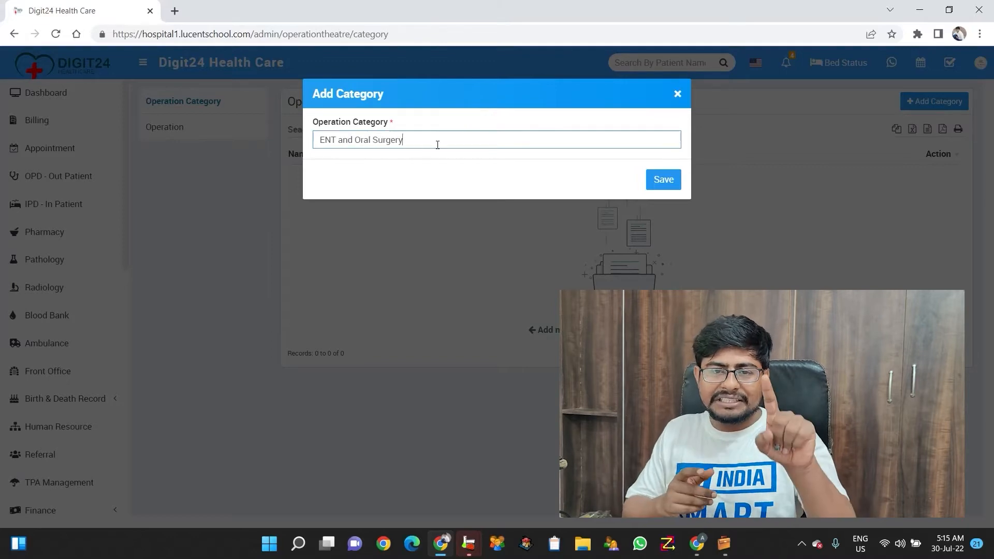
pyautogui.click(665, 180)
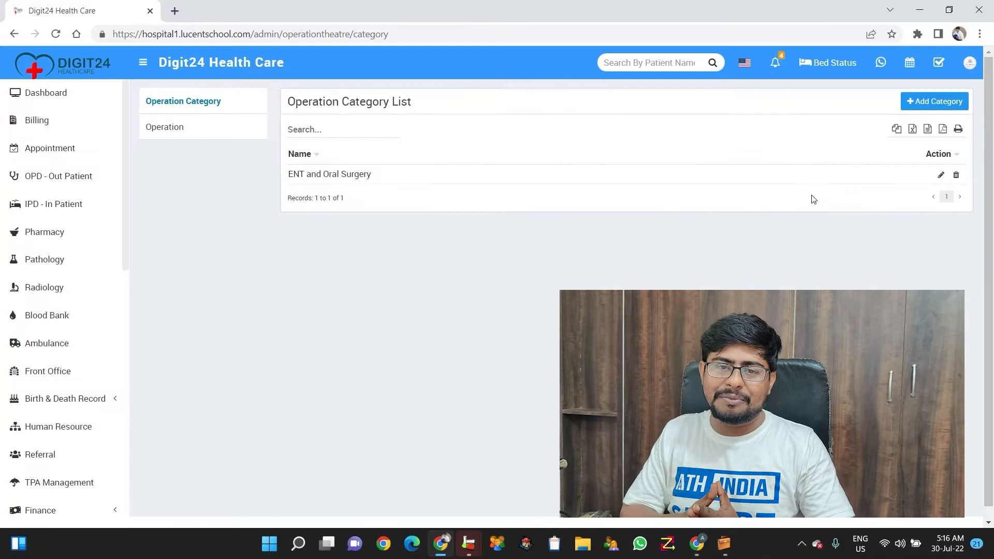
# Step: Add the two operation categories "Gynaecology" and "Opthalmology", saving each one
pyautogui.click(934, 101)
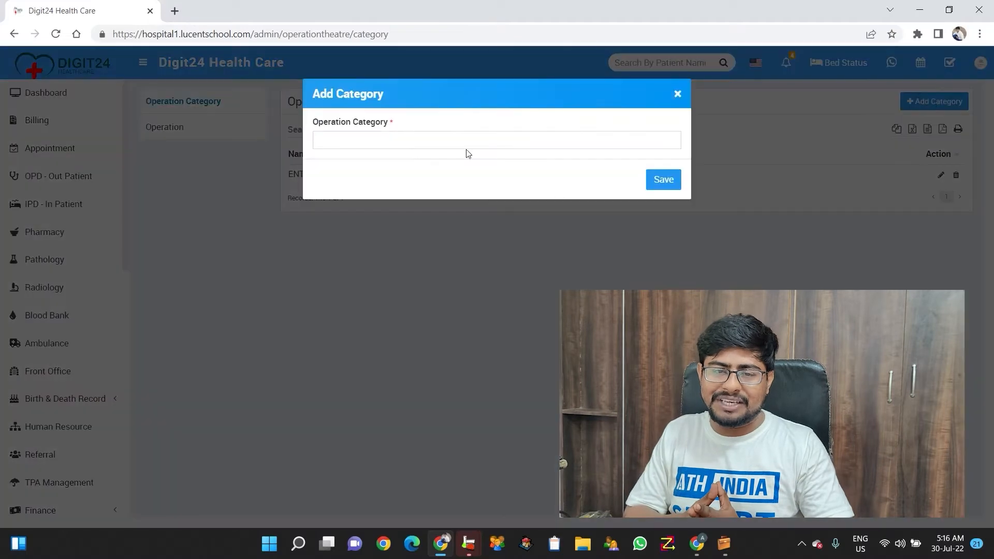
pyautogui.write('Gynaecology')
pyautogui.click(663, 180)
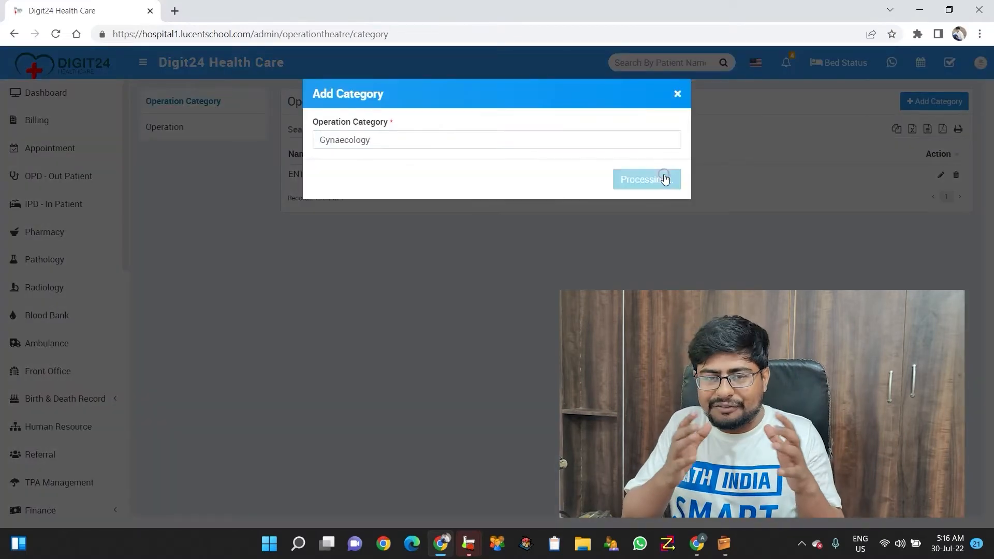
pyautogui.write('Opt')
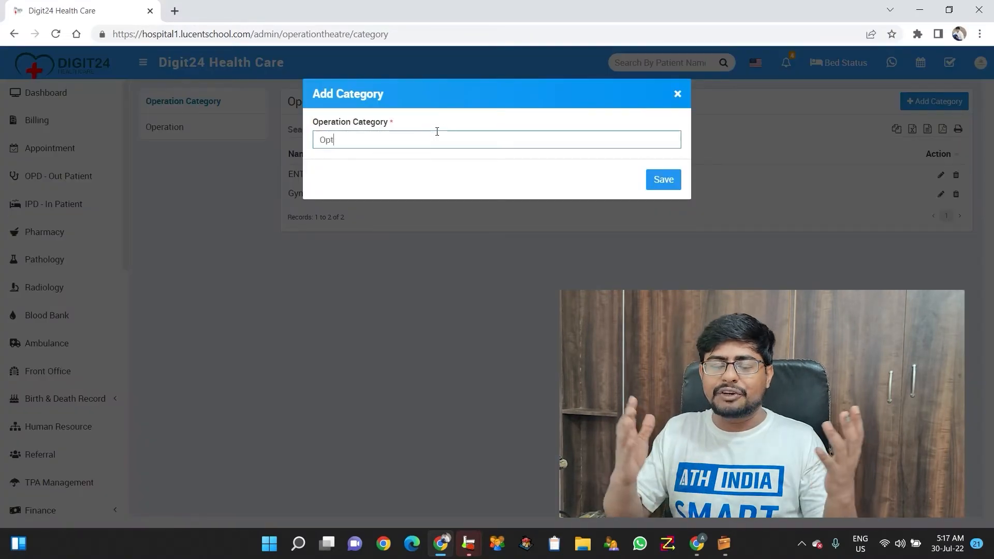
pyautogui.write('halmology')
pyautogui.click(663, 180)
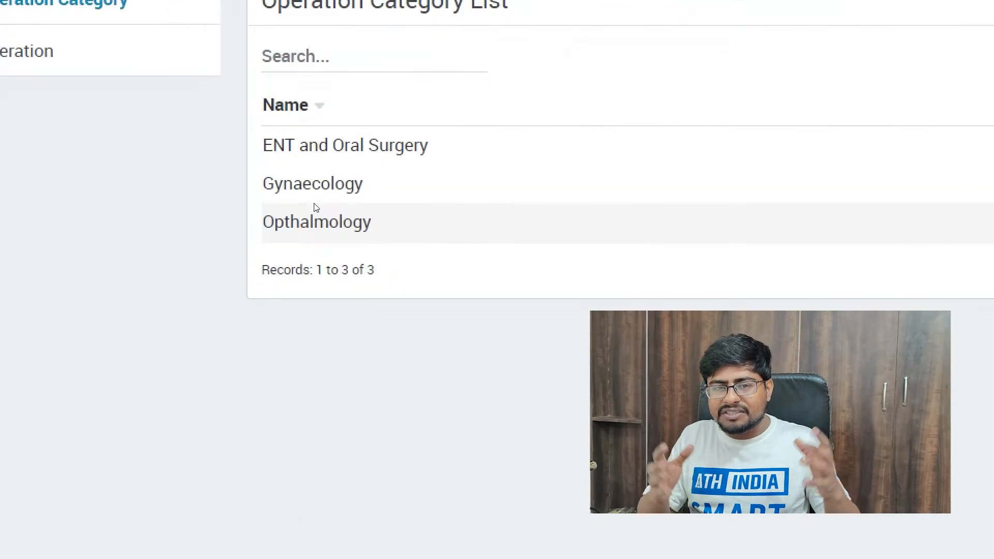
# Step: Add and save the operation category "Orthopedic Surgery"
pyautogui.click(935, 101)
pyautogui.click(470, 141)
pyautogui.write('Orthop')
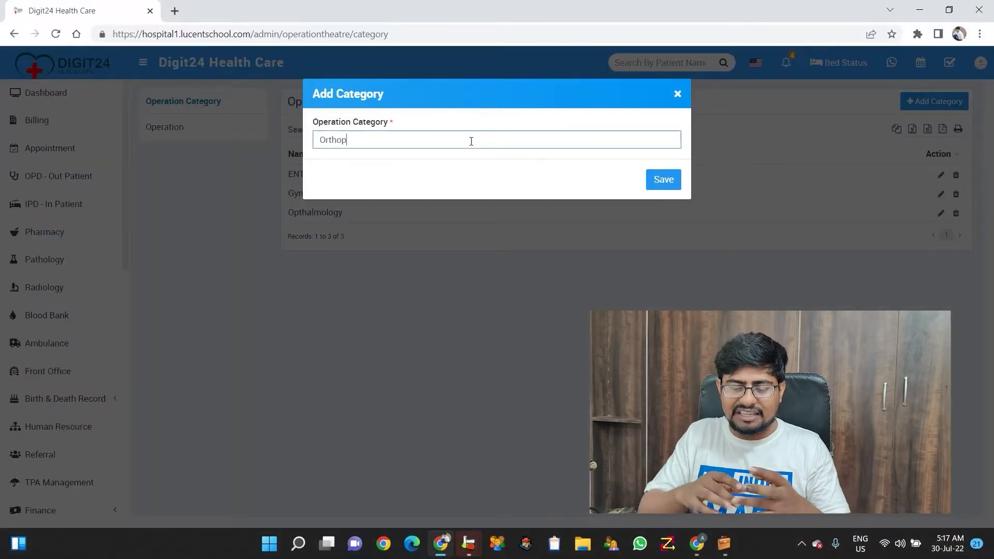
pyautogui.write('edic Surgery')
pyautogui.click(663, 179)
# Step: Add and save the operation category "Plastic Surgery"
pyautogui.click(935, 101)
pyautogui.click(421, 138)
pyautogui.write('Plastic Surgery')
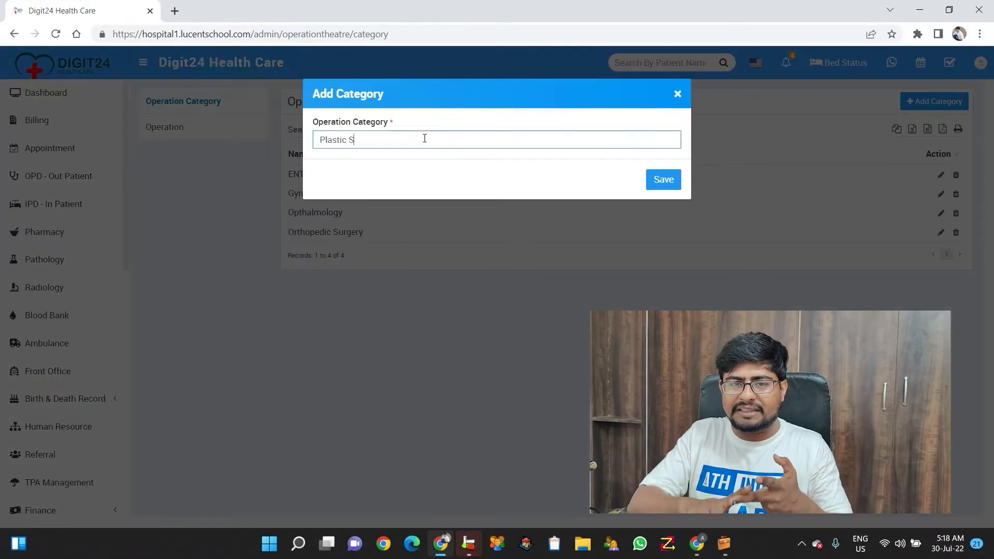
pyautogui.click(661, 185)
# Step: Add and save the operation category "Thoracic Surgery"
pyautogui.click(934, 101)
pyautogui.click(407, 139)
pyautogui.write('Thoracic Surgery')
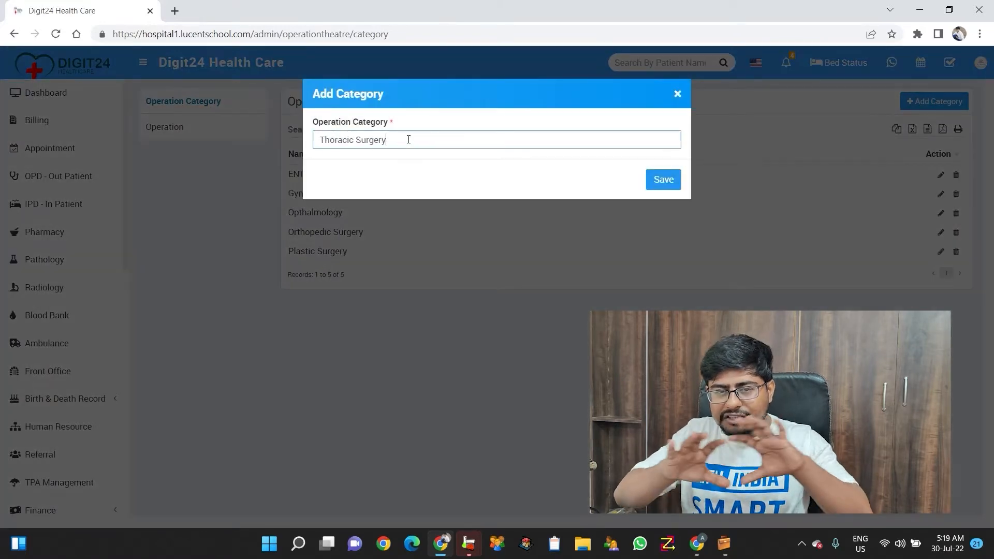
pyautogui.click(663, 180)
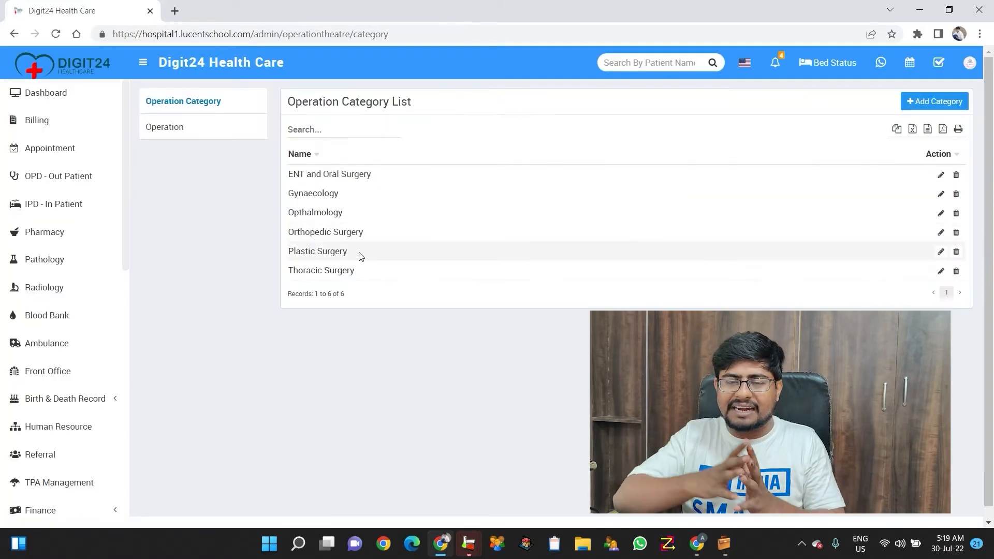
# Step: Add and save the operation category "Urology"
pyautogui.click(934, 101)
pyautogui.click(395, 140)
pyautogui.write('Urology')
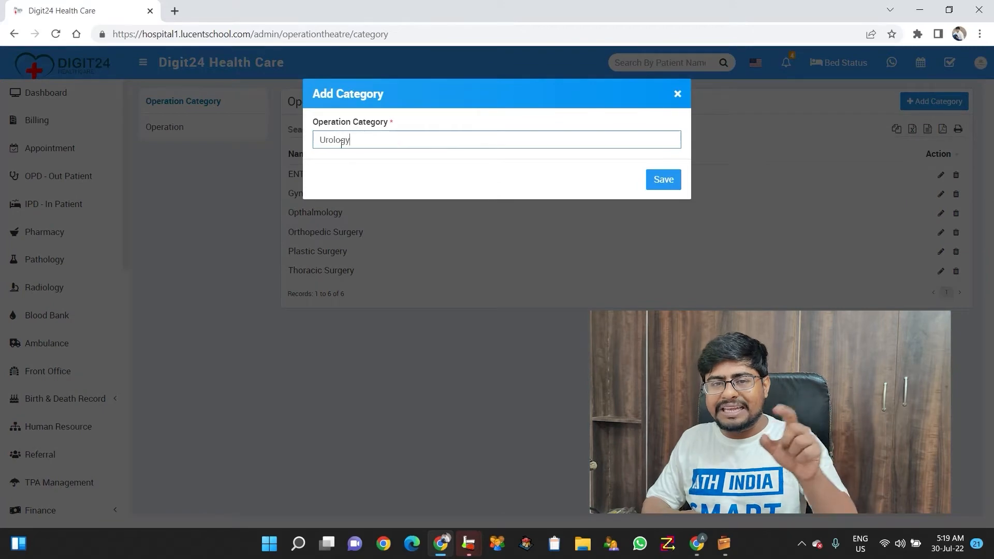
pyautogui.click(655, 186)
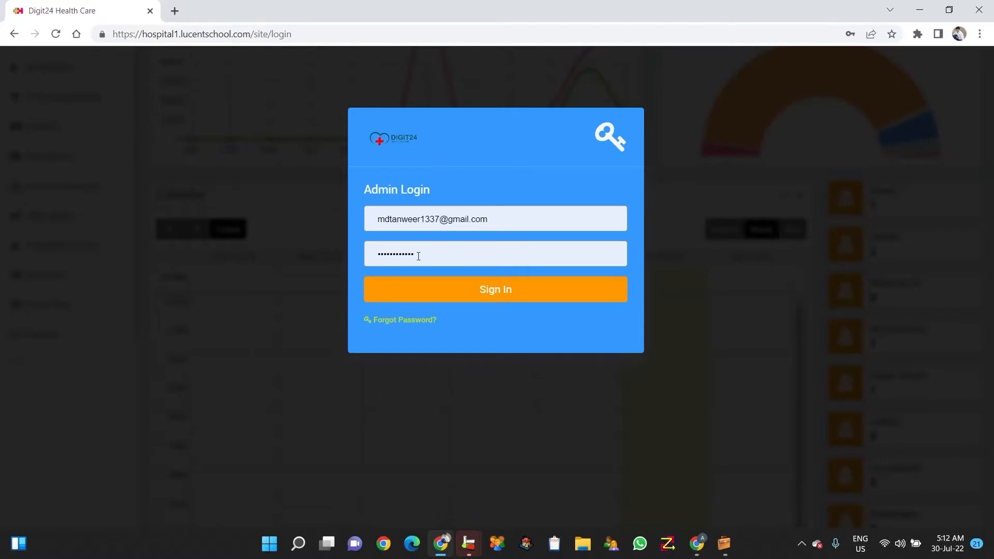
# Step: Sign in to the hospital admin account with the filled-in login details and view the dashboard
pyautogui.click(497, 286)
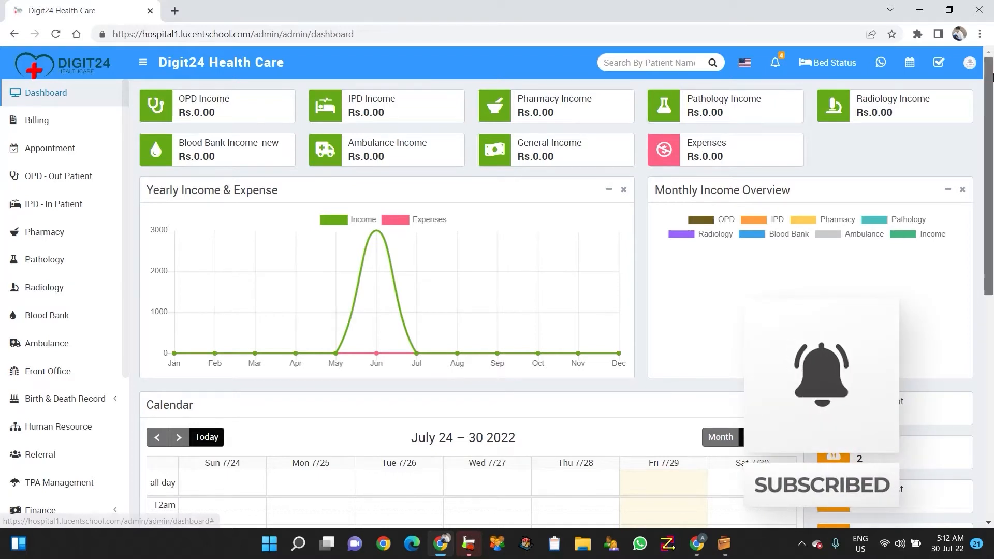
pyautogui.moveTo(991, 81)
pyautogui.mouseDown()
pyautogui.moveTo(992, 296)
pyautogui.moveTo(991, 83)
pyautogui.mouseUp()
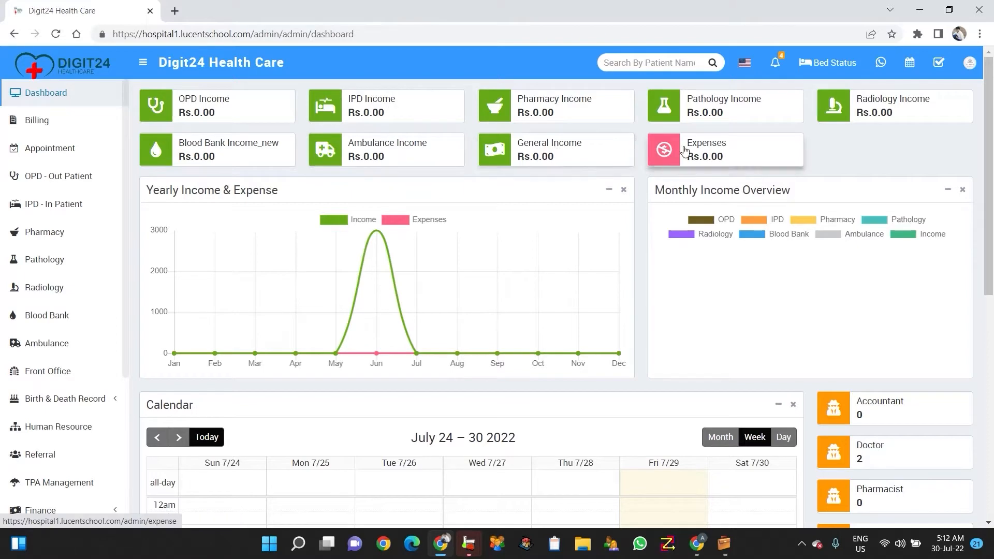
pyautogui.moveTo(992, 80); pyautogui.dragTo(878, 39)
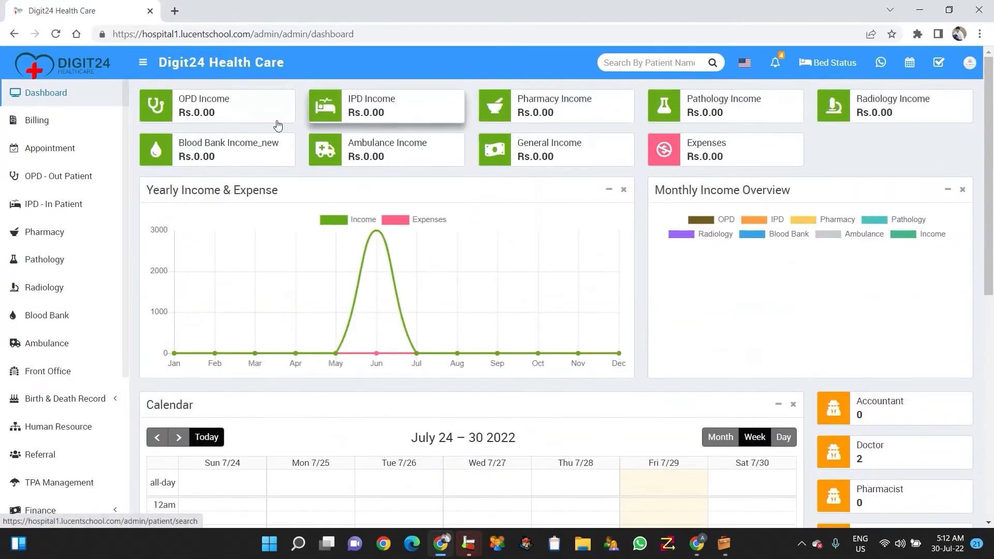
# Step: Open the operation category list in the Operations section of the setup
pyautogui.moveTo(124, 121); pyautogui.dragTo(126, 163)
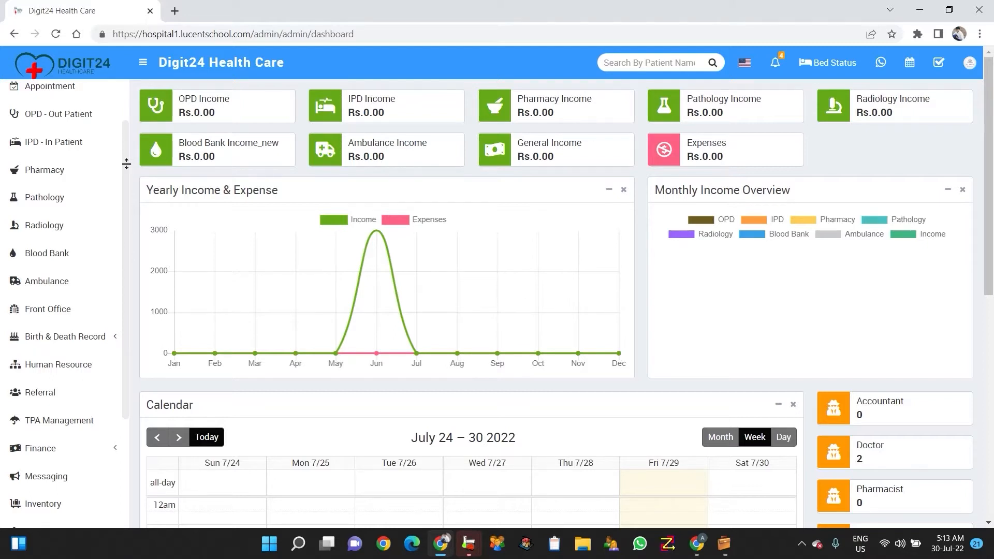
pyautogui.moveTo(125, 164); pyautogui.dragTo(125, 163)
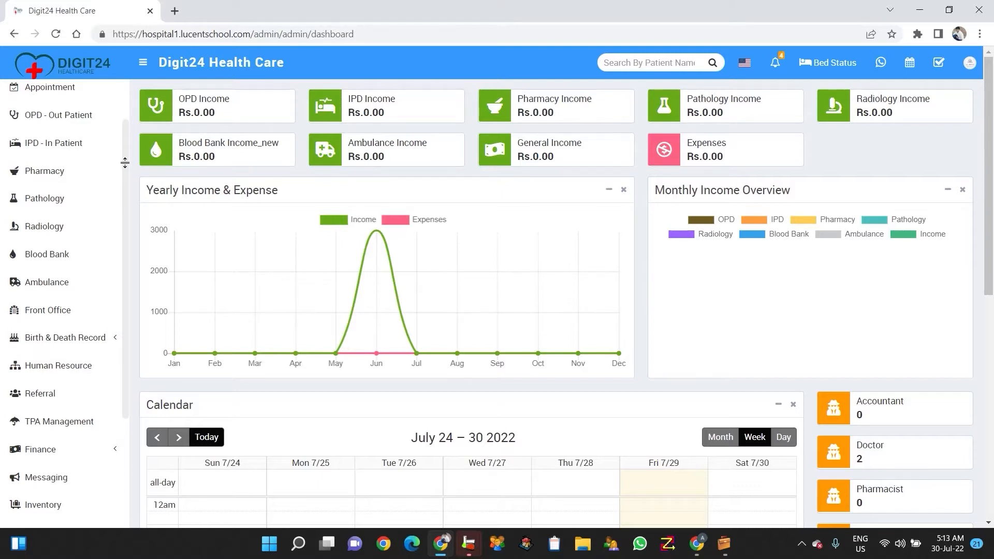
pyautogui.moveTo(125, 163); pyautogui.dragTo(126, 331)
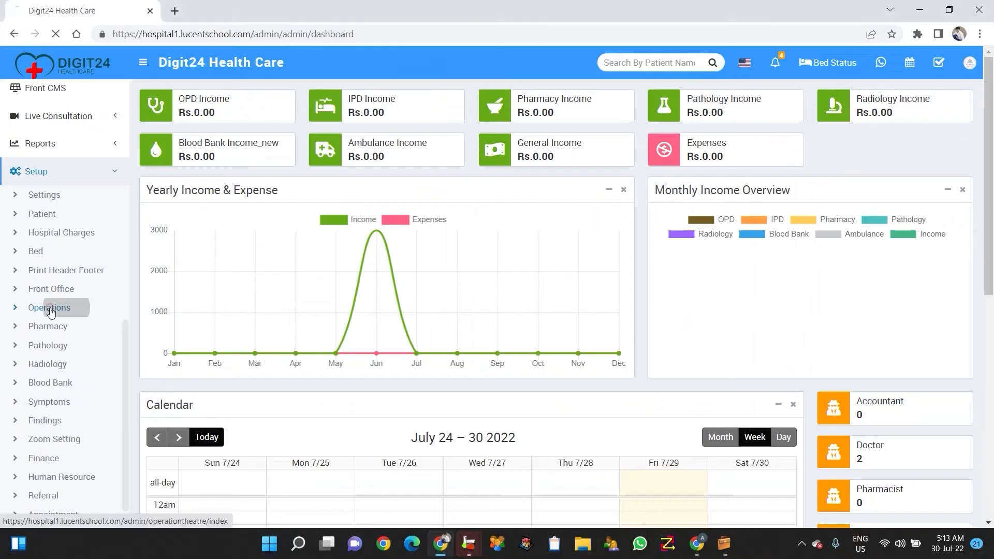
pyautogui.click(51, 311)
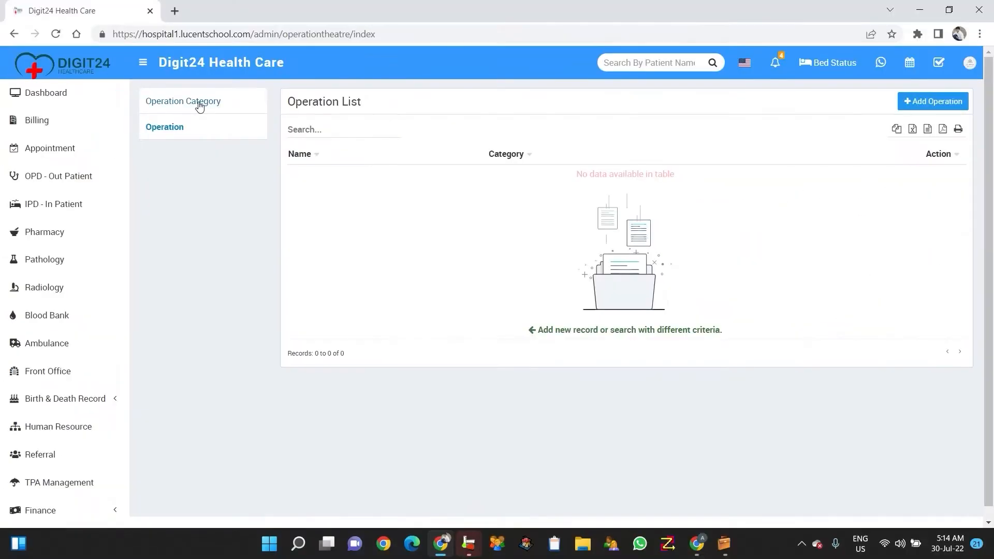
pyautogui.click(200, 104)
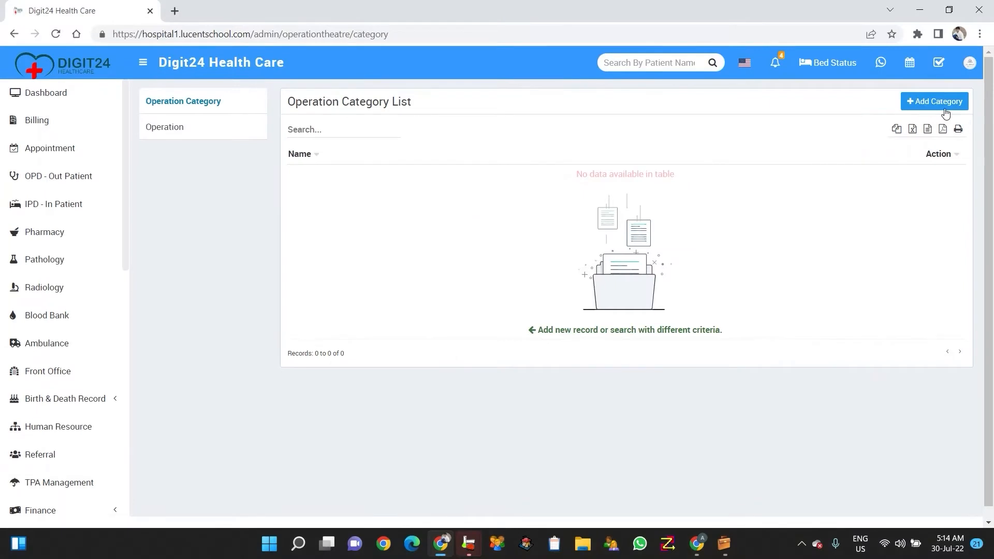
# Step: Add an operation category named "ENT and Oral Surgery" and save it
pyautogui.click(945, 113)
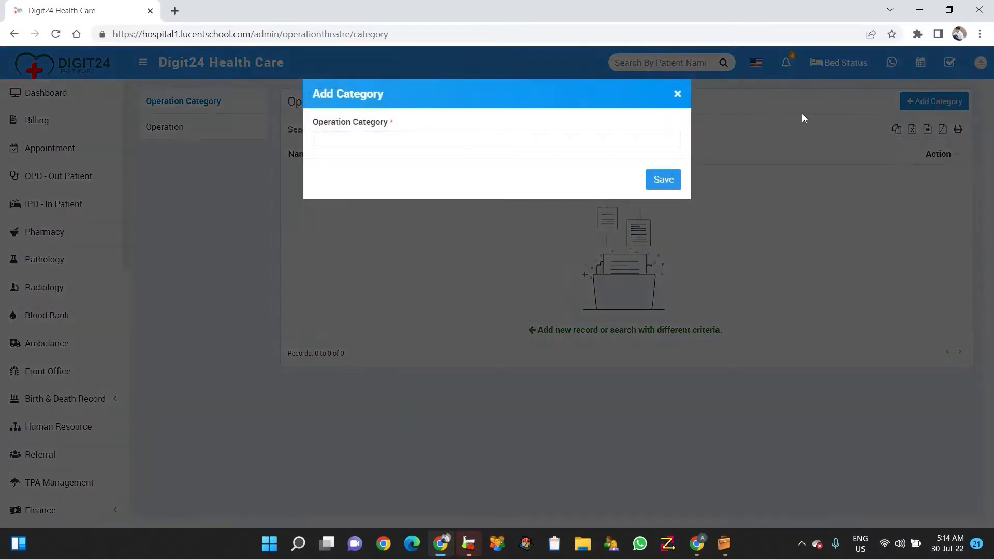
pyautogui.click(354, 139)
pyautogui.write('EN')
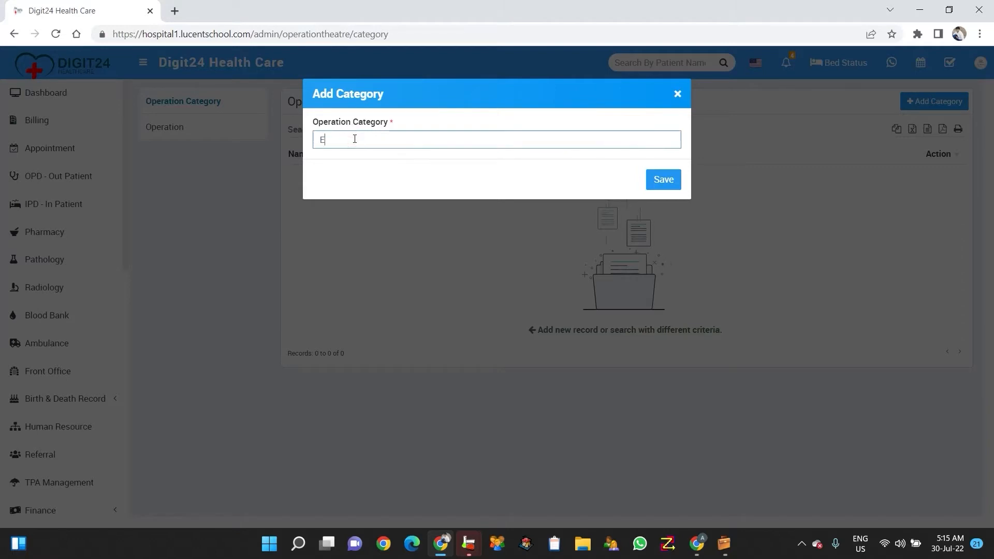
pyautogui.write('T ')
pyautogui.write('and')
pyautogui.write(' D')
pyautogui.write('ral ')
pyautogui.write('Surgery')
pyautogui.click(670, 182)
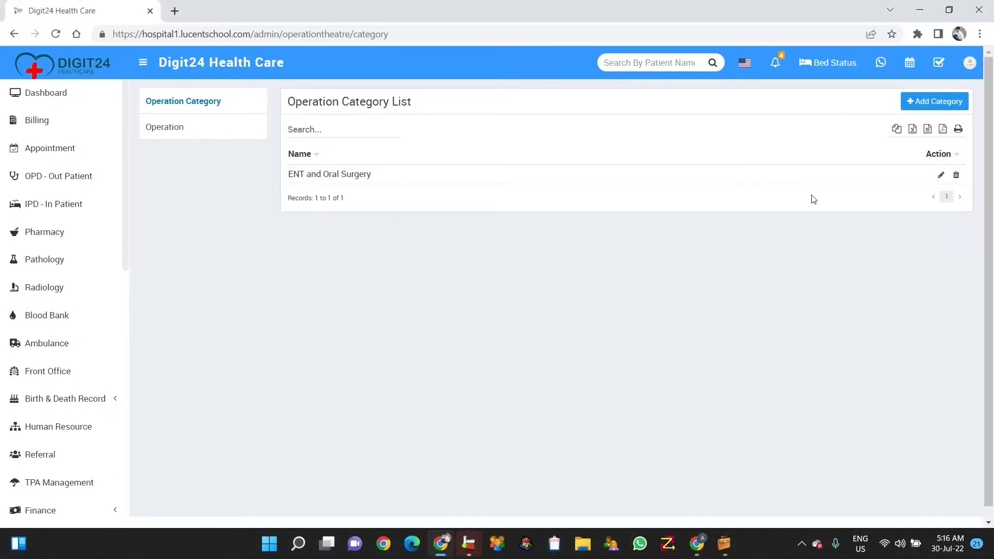
# Step: Add an operation category named "Gynaecology" and save it
pyautogui.click(931, 103)
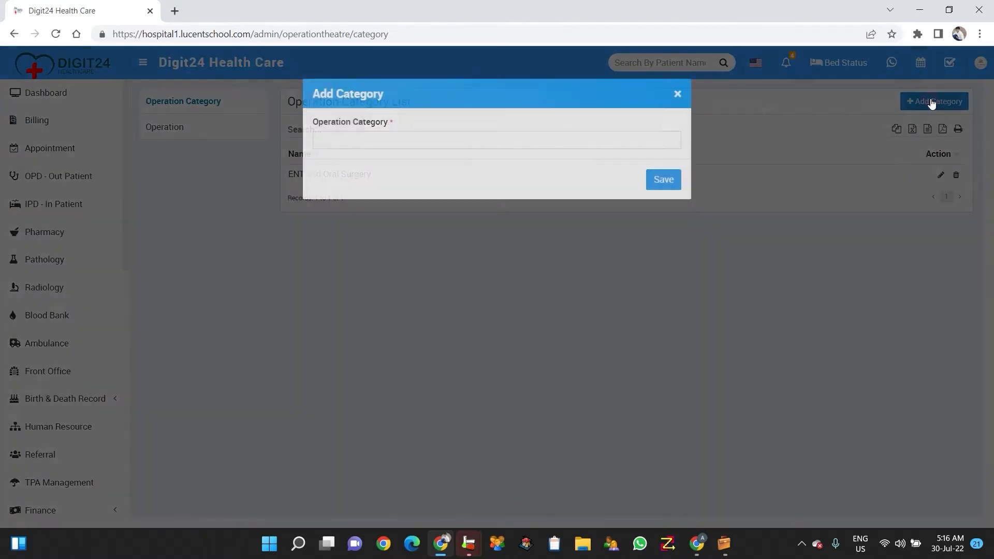
pyautogui.click(462, 138)
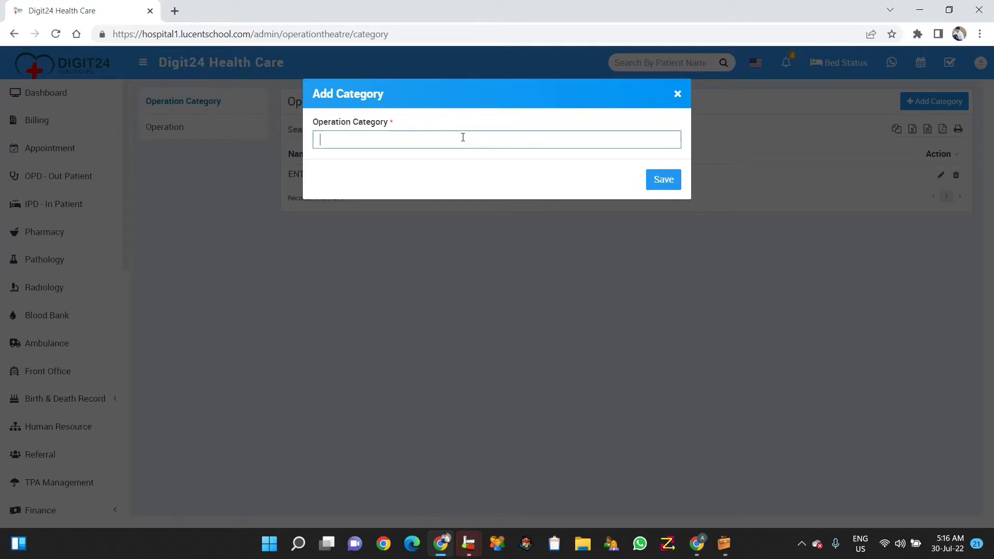
pyautogui.write('Gynaecology')
pyautogui.click(664, 179)
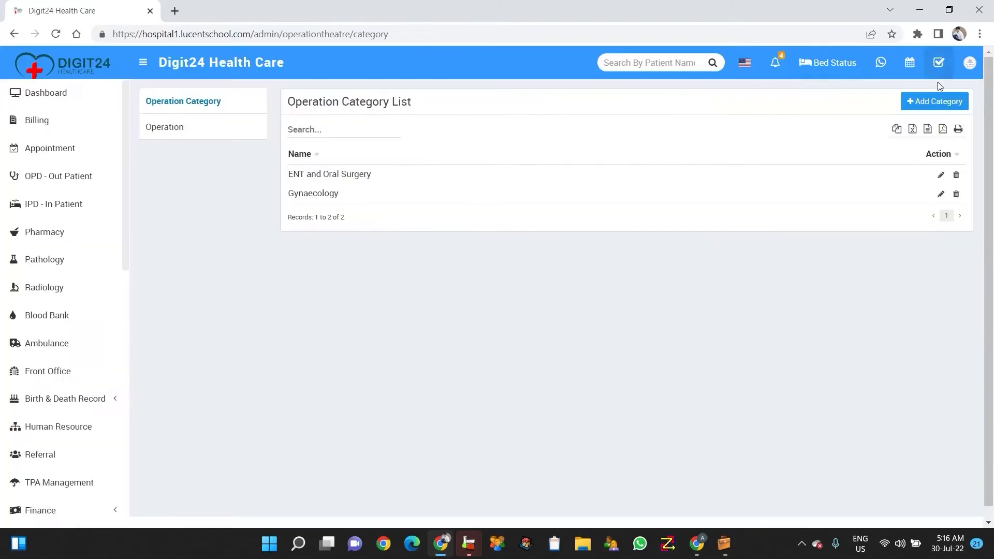
# Step: Add an operation category named "Opthalmology" and save it
pyautogui.click(932, 102)
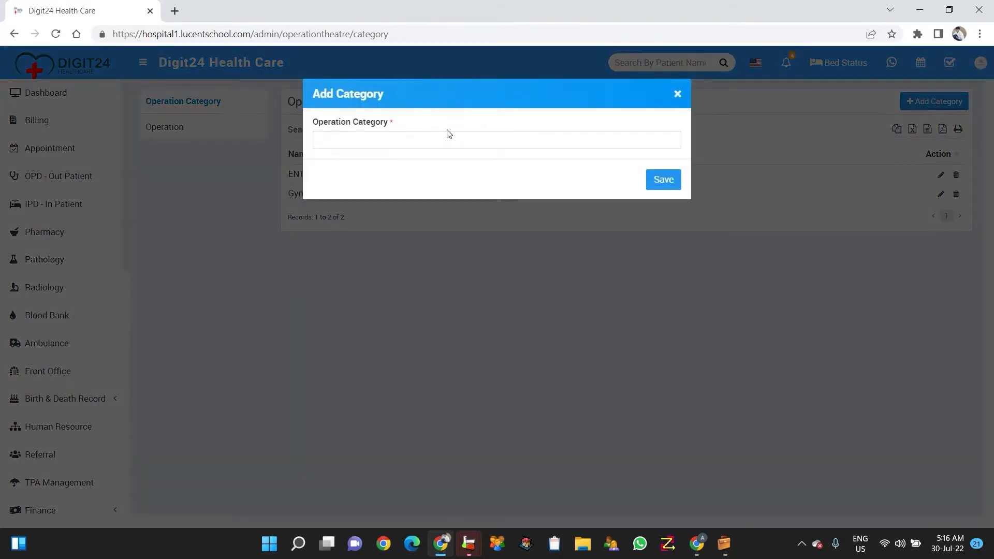
pyautogui.click(437, 131)
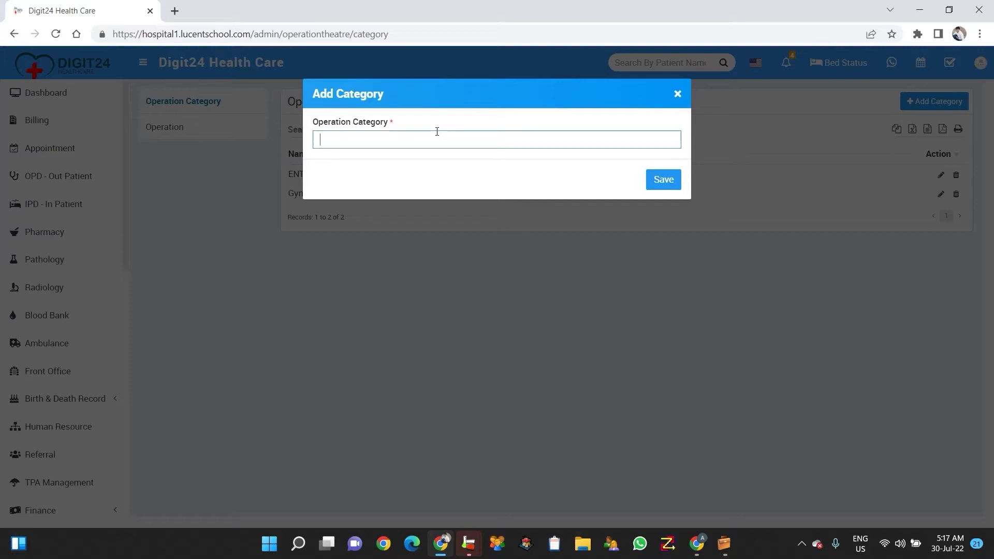
pyautogui.write('Optholmology')
pyautogui.click(376, 140)
pyautogui.click(676, 187)
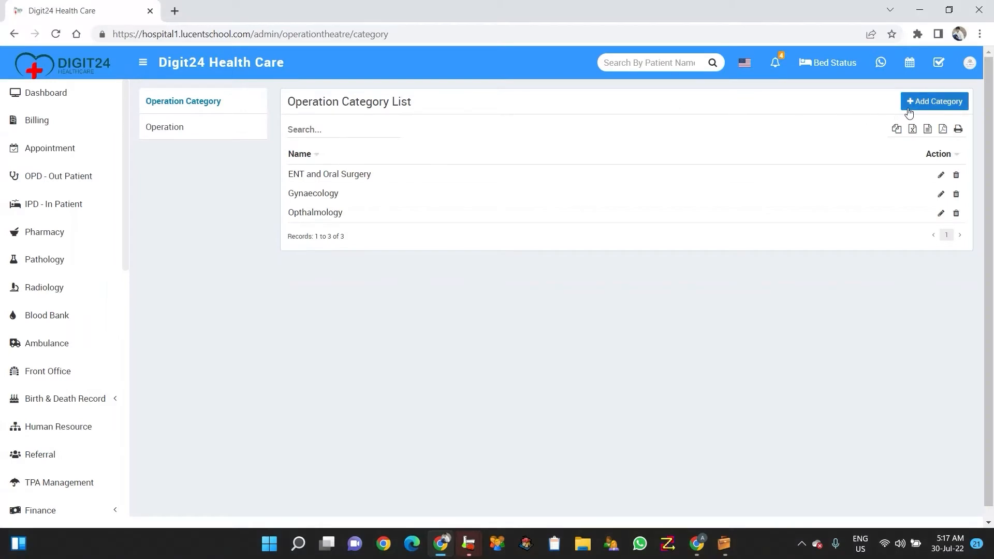
# Step: Add an operation category named "Orthopedic Surgery" and save it
pyautogui.click(908, 108)
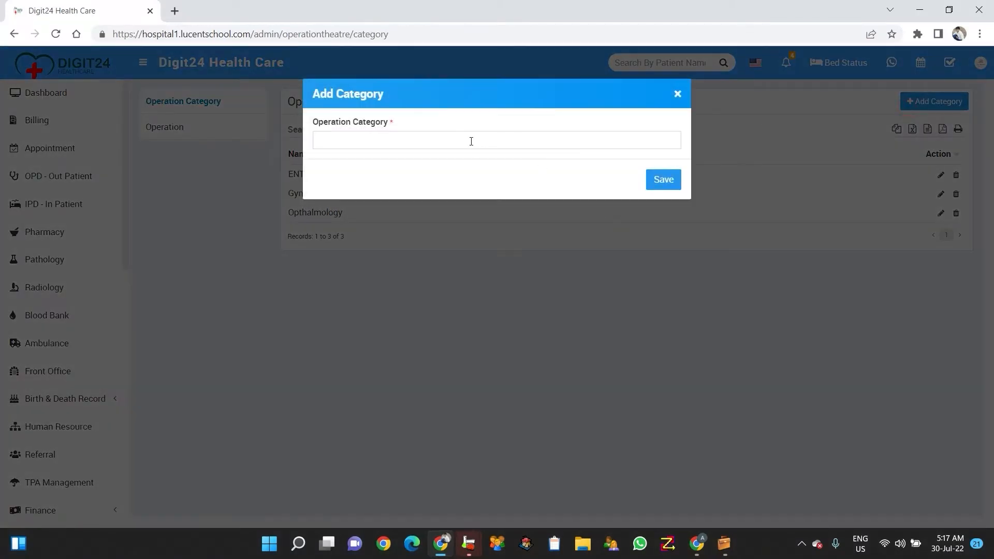
pyautogui.click(471, 141)
pyautogui.write('P')
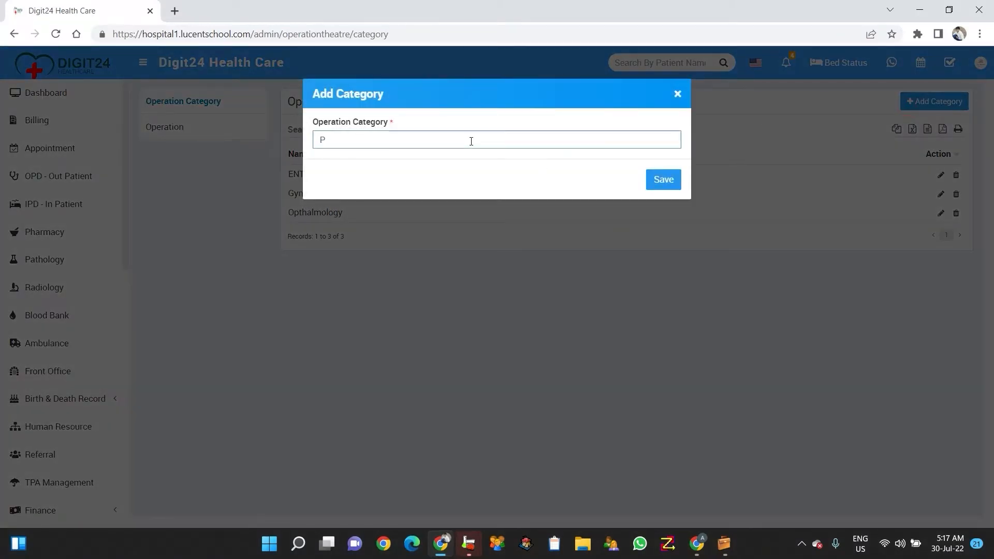
pyautogui.write('Orthopedic Surgery')
pyautogui.click(666, 181)
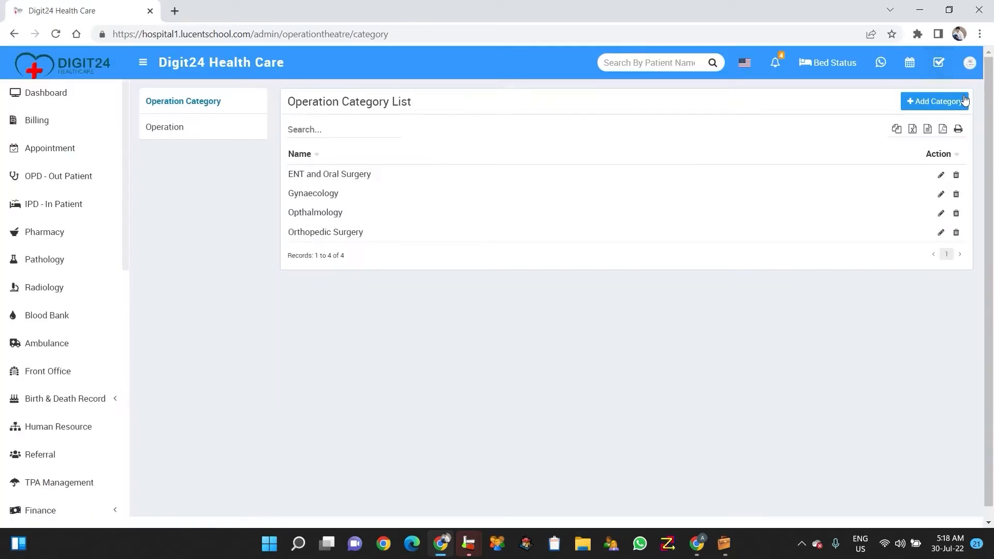
# Step: Add an operation category named "Plastic Surgery" and save it
pyautogui.click(965, 100)
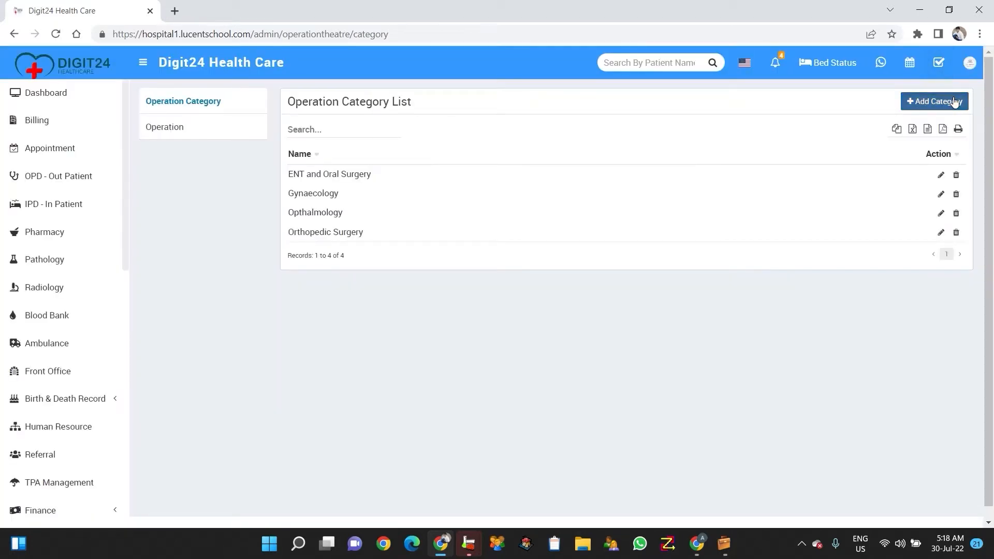
pyautogui.click(424, 138)
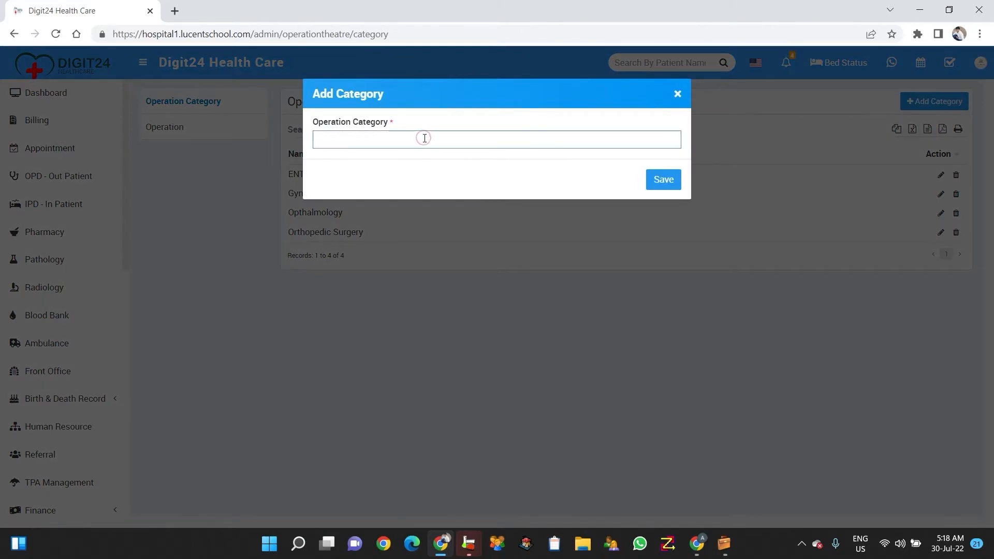
pyautogui.write('Plastic Surgery')
pyautogui.click(661, 185)
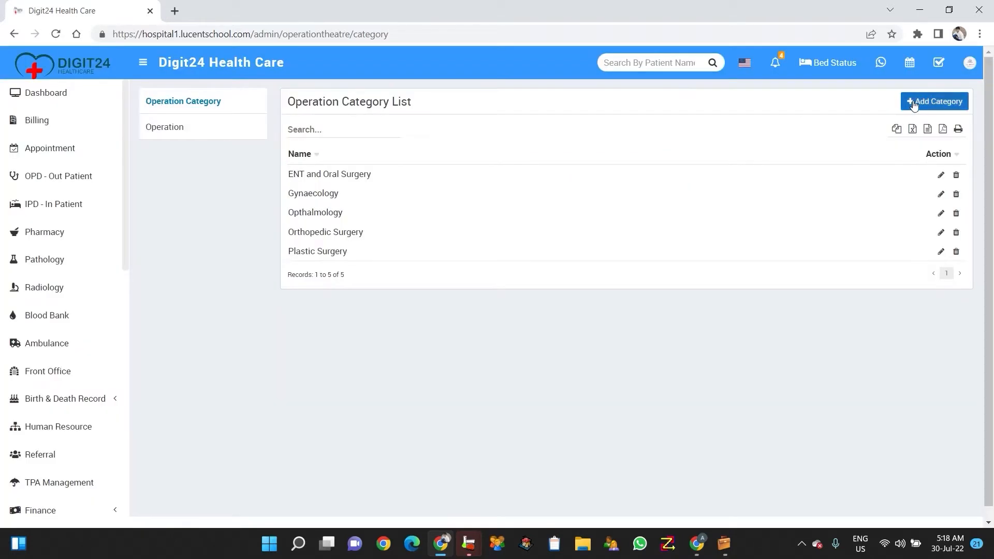
# Step: Add an operation category named "Thoracic Surgery" and save it
pyautogui.click(914, 105)
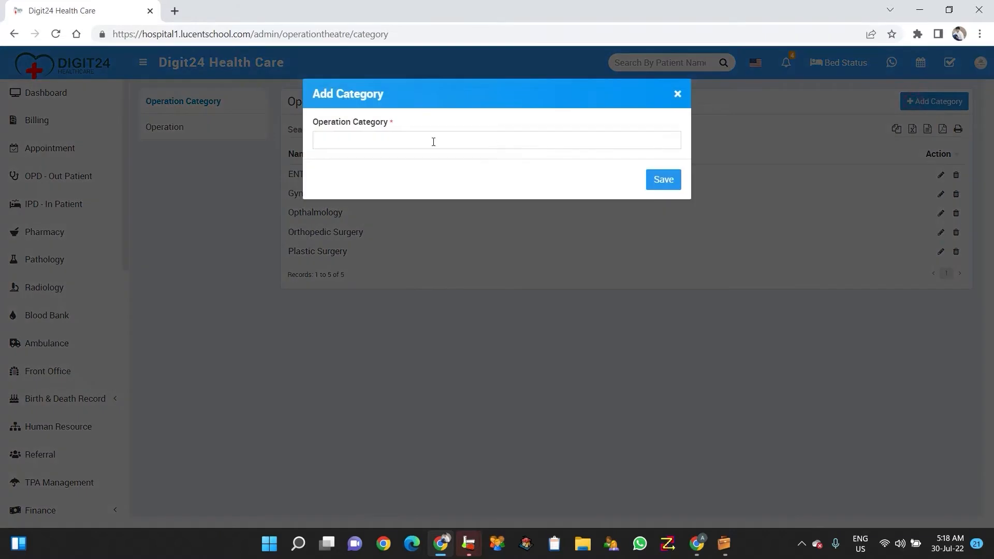
pyautogui.click(407, 139)
pyautogui.write('t')
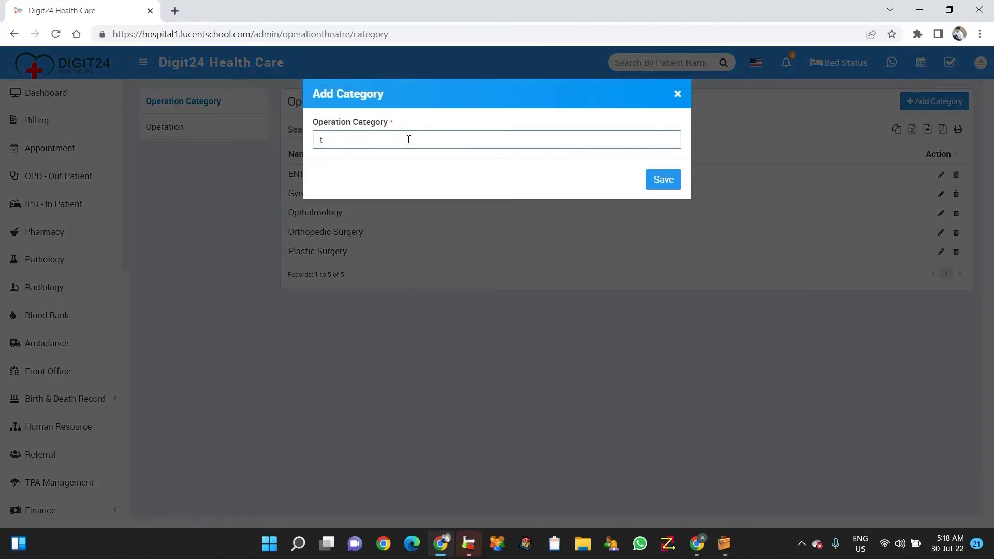
pyautogui.press('BackSpace')
pyautogui.write('Thoracic Surgery')
pyautogui.click(666, 186)
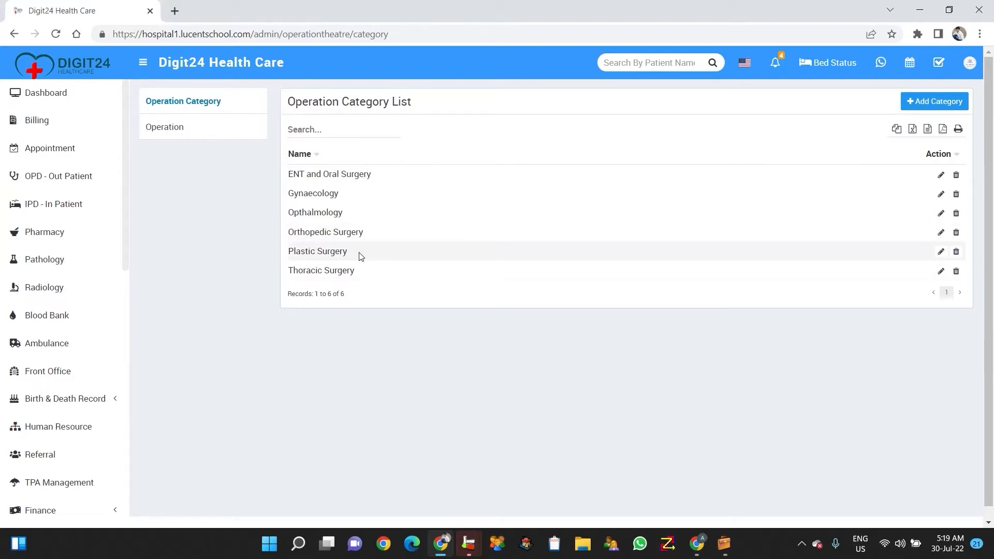
# Step: Add an operation category named "Urology" and save it
pyautogui.click(938, 106)
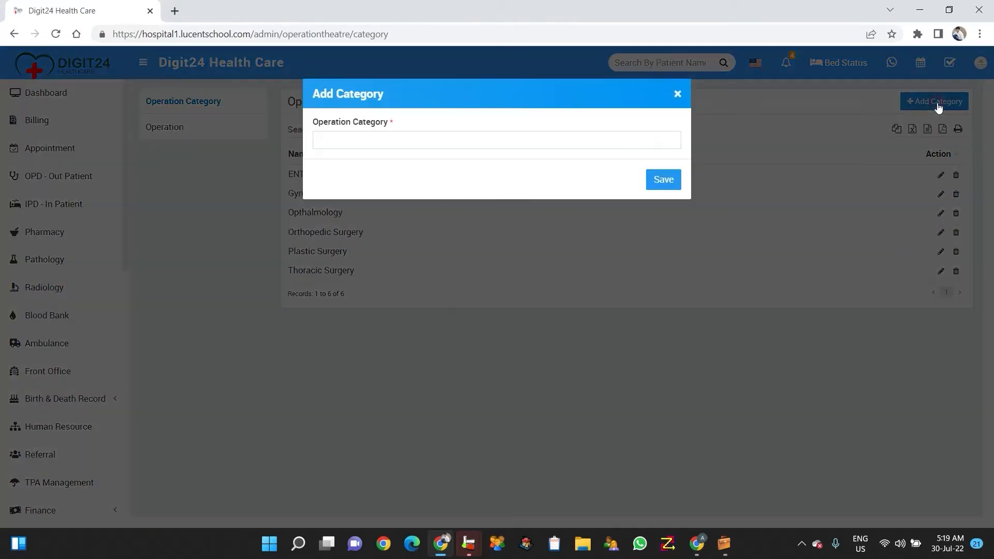
pyautogui.click(395, 141)
pyautogui.write('U')
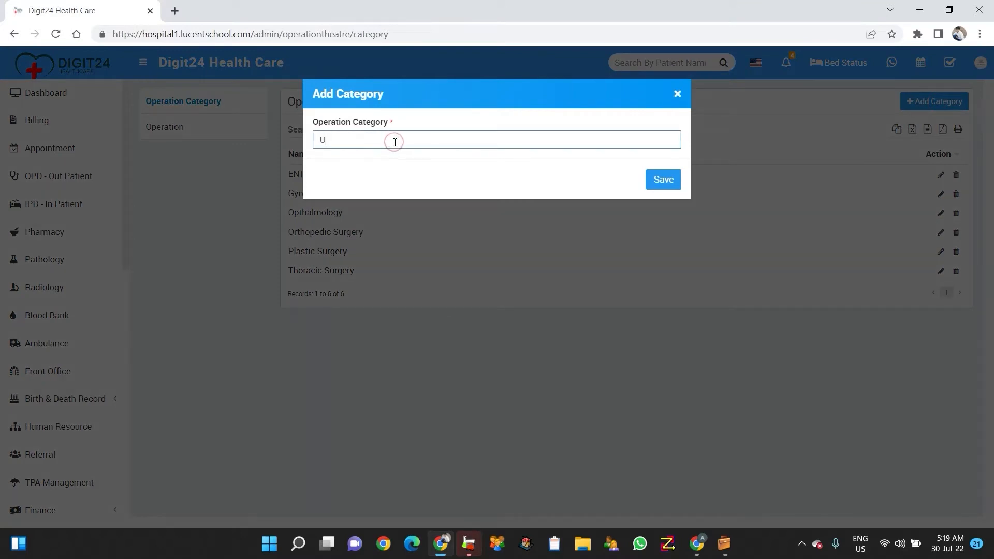
pyautogui.write('rologu')
pyautogui.press('BackSpace')
pyautogui.write('y')
pyautogui.click(654, 185)
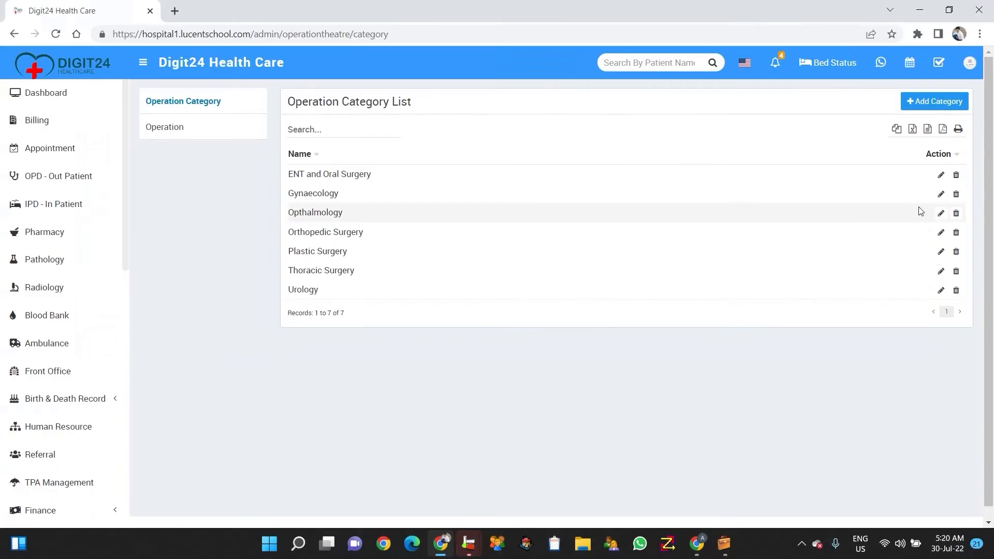
pyautogui.press('XF86AudioMute')
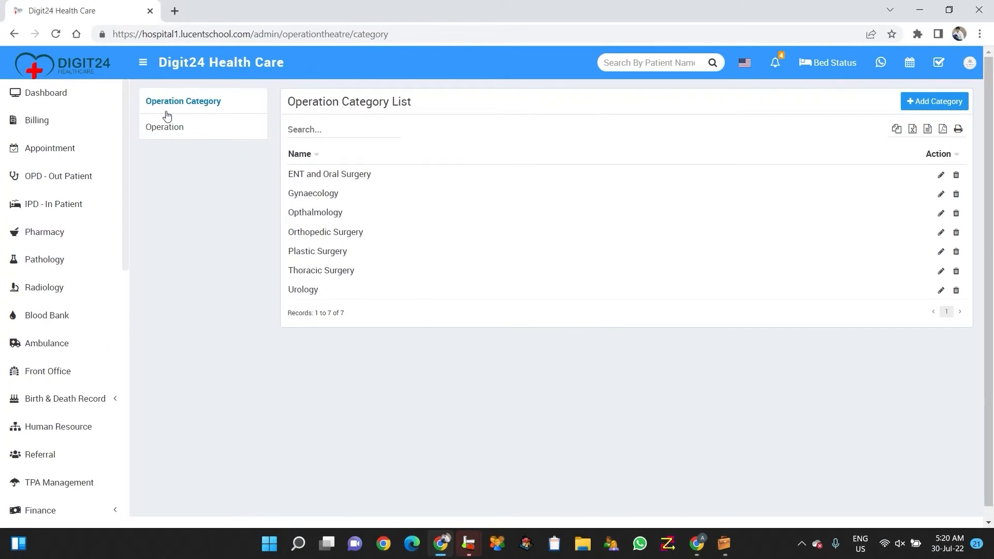
# Step: Open the operation list and add an operation named "Tooth Extraction" in the ENT and Oral Surgery category
pyautogui.click(166, 128)
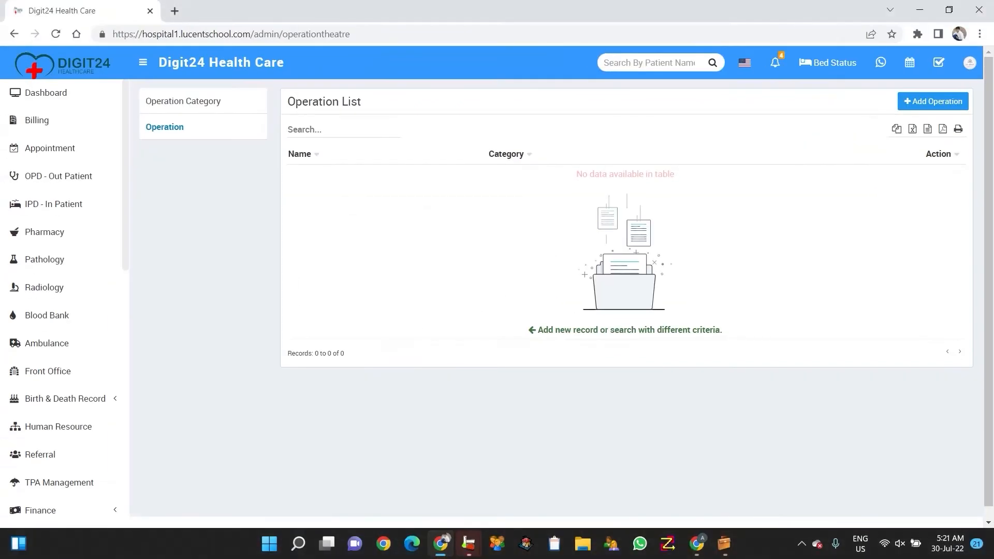
pyautogui.click(929, 107)
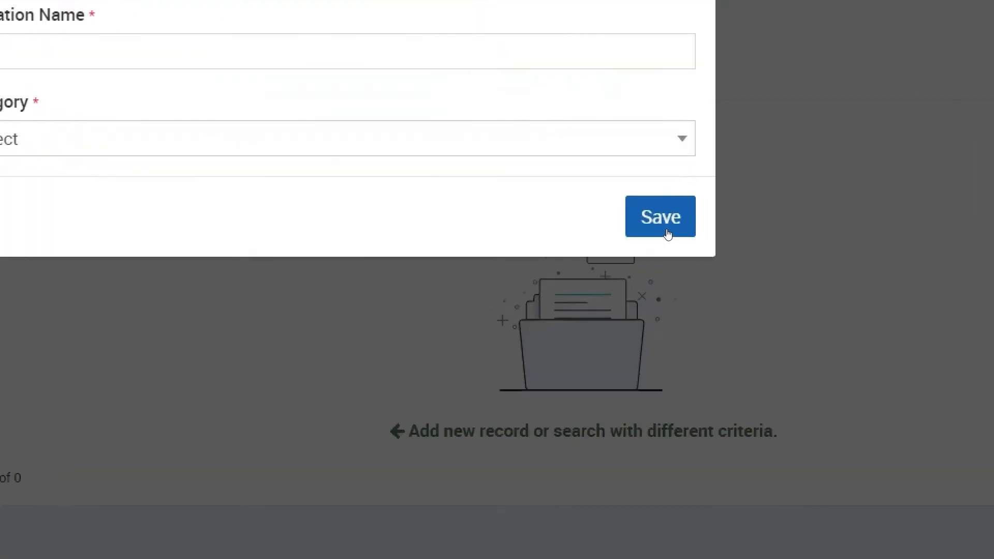
pyautogui.click(157, 40)
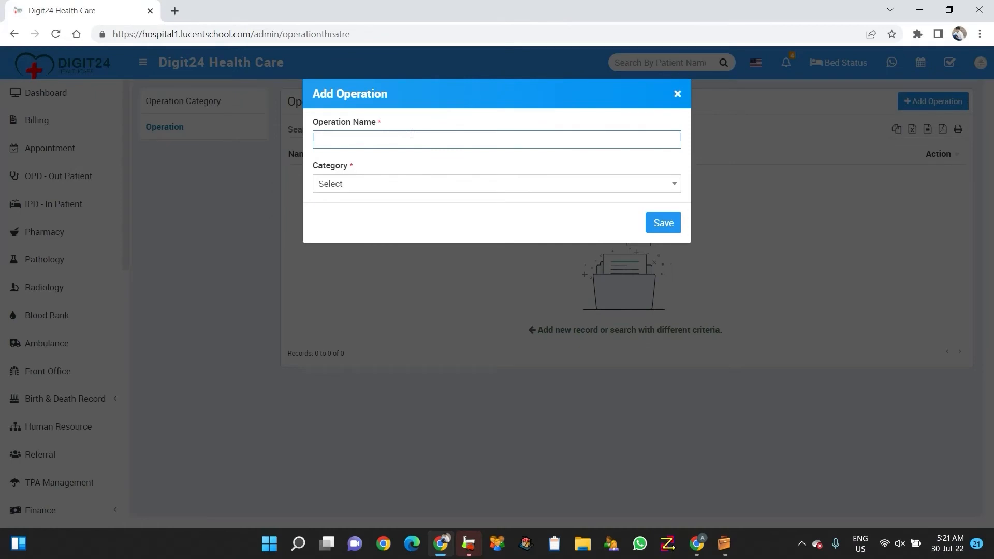
pyautogui.write('Tooth Extraction')
pyautogui.click(362, 186)
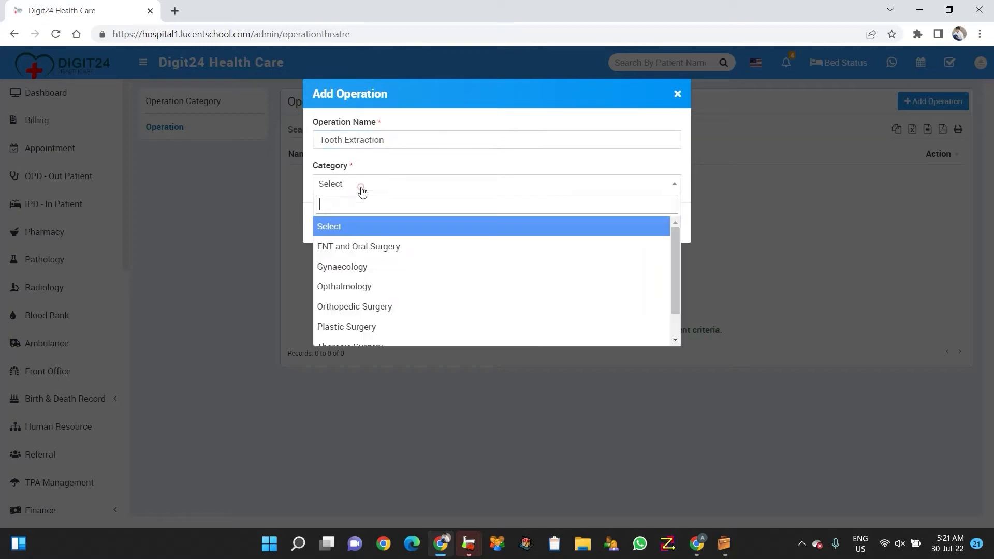
pyautogui.click(373, 253)
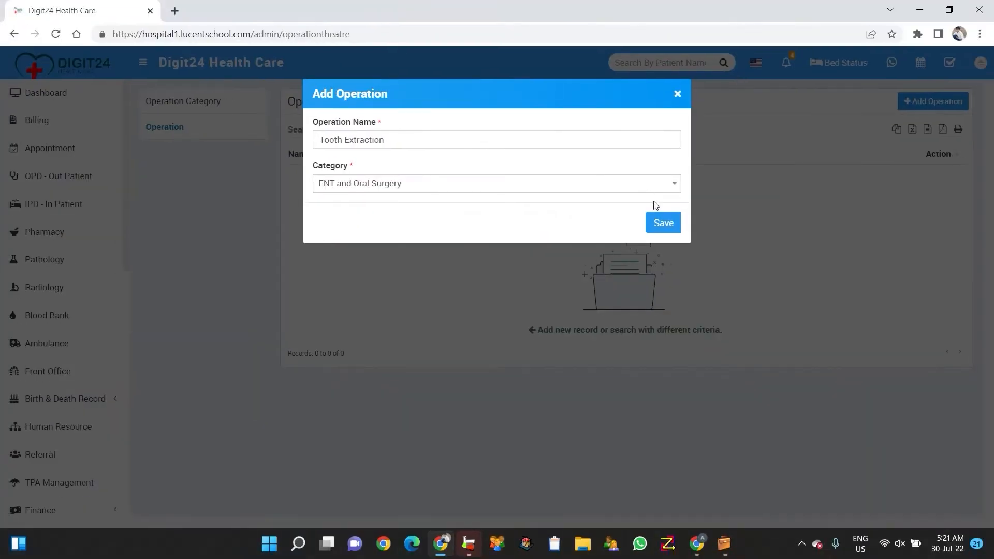
pyautogui.click(664, 222)
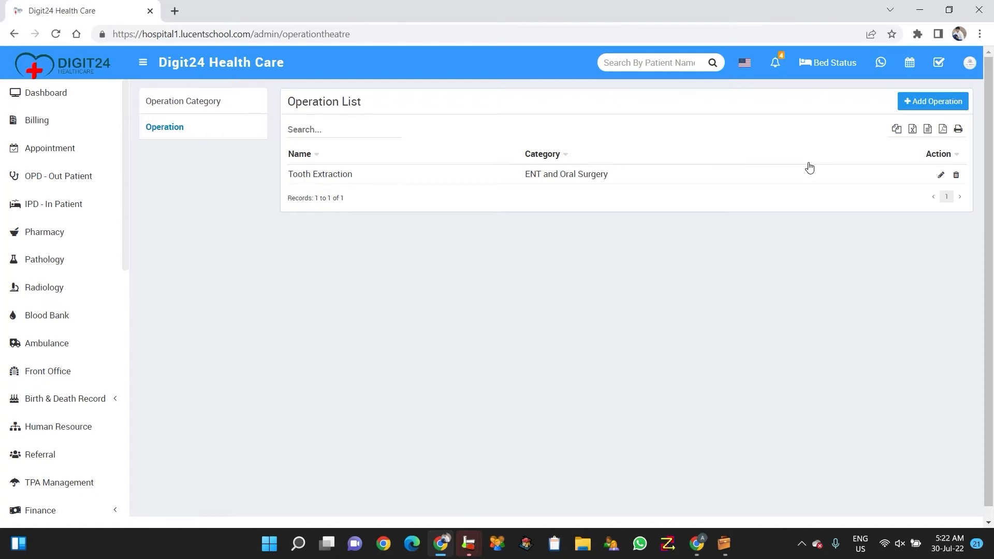
# Step: Add an operation named "Arthoscopic Surgery including ACL Repair" in the ENT and Oral Surgery category and save it
pyautogui.click(923, 102)
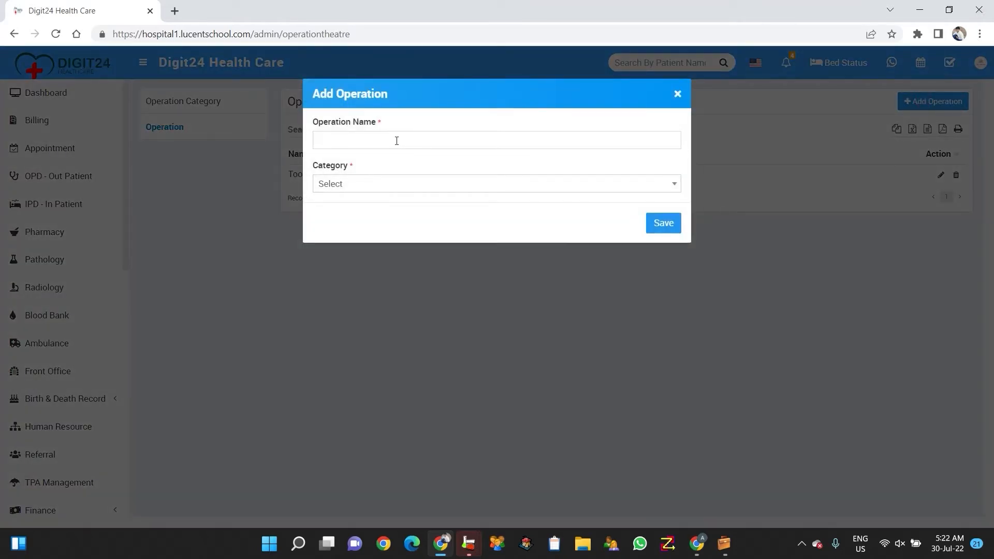
pyautogui.click(372, 143)
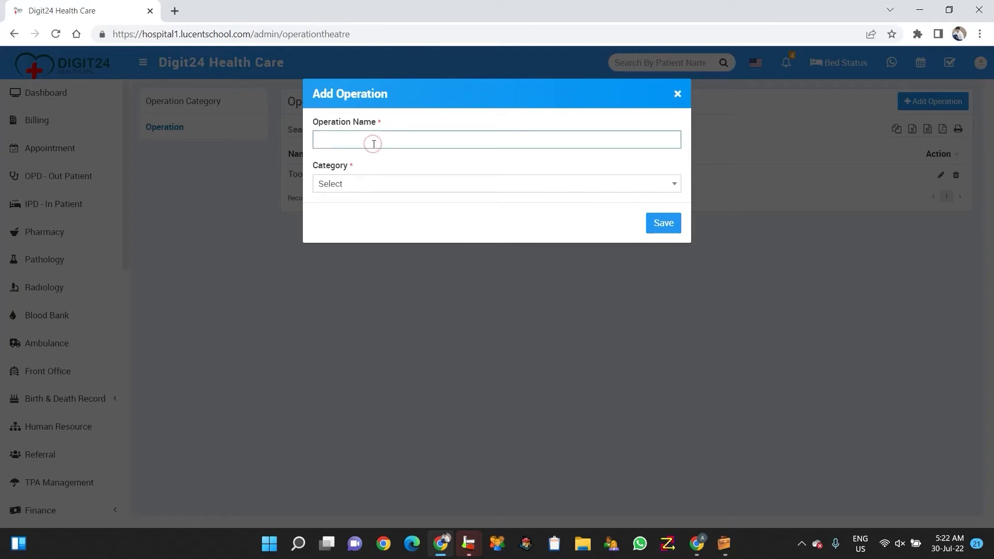
pyautogui.write('A')
pyautogui.write('rthoscopic Surgery includ')
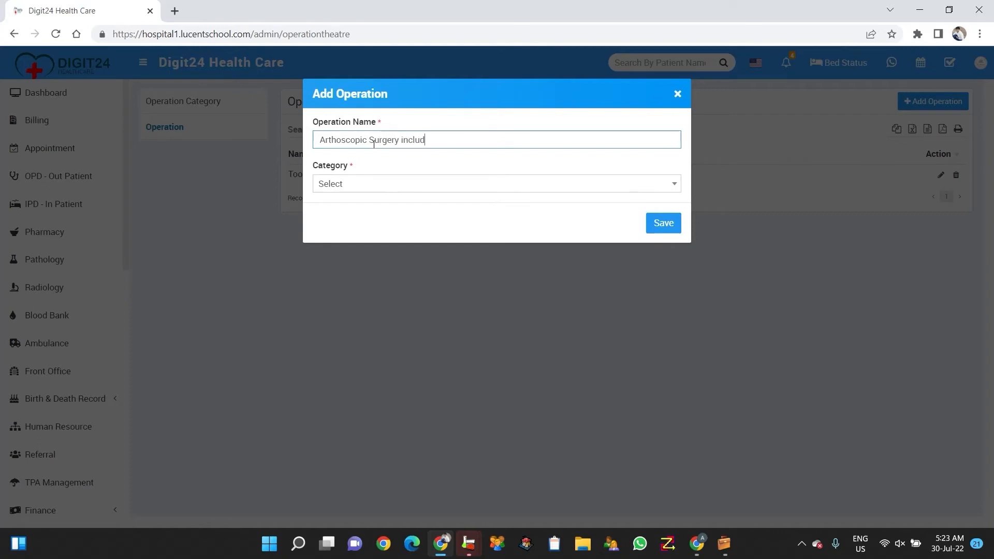
pyautogui.write('ing ACL Repa')
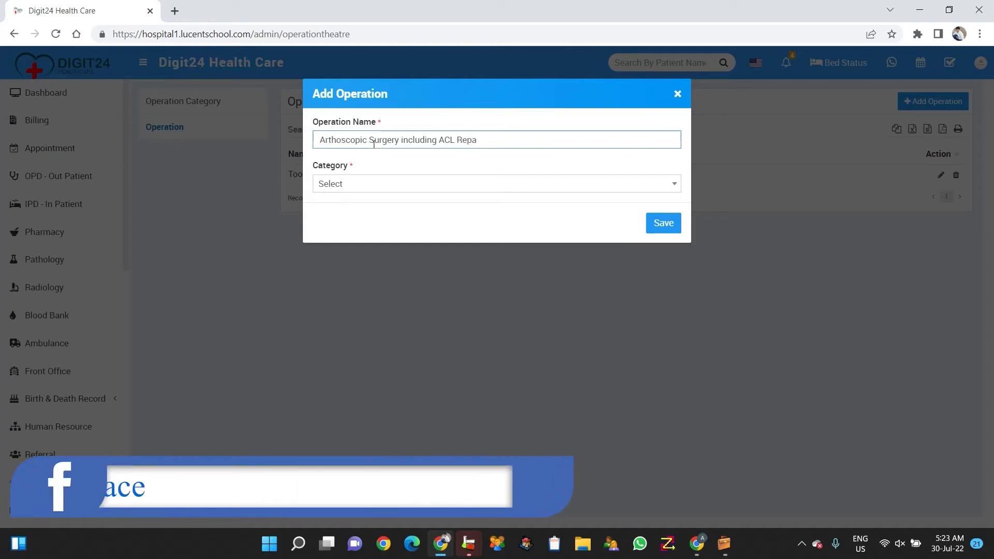
pyautogui.write('ir')
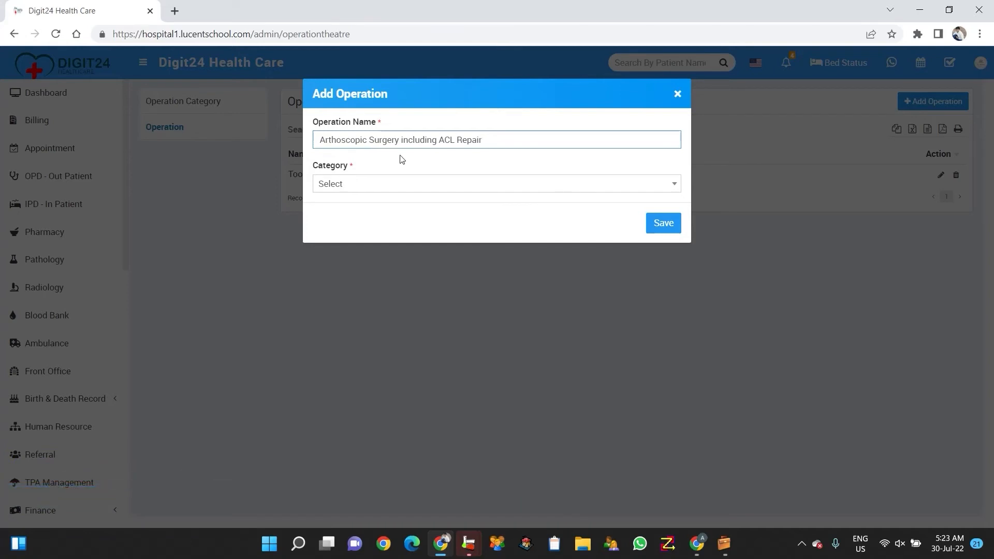
pyautogui.click(402, 185)
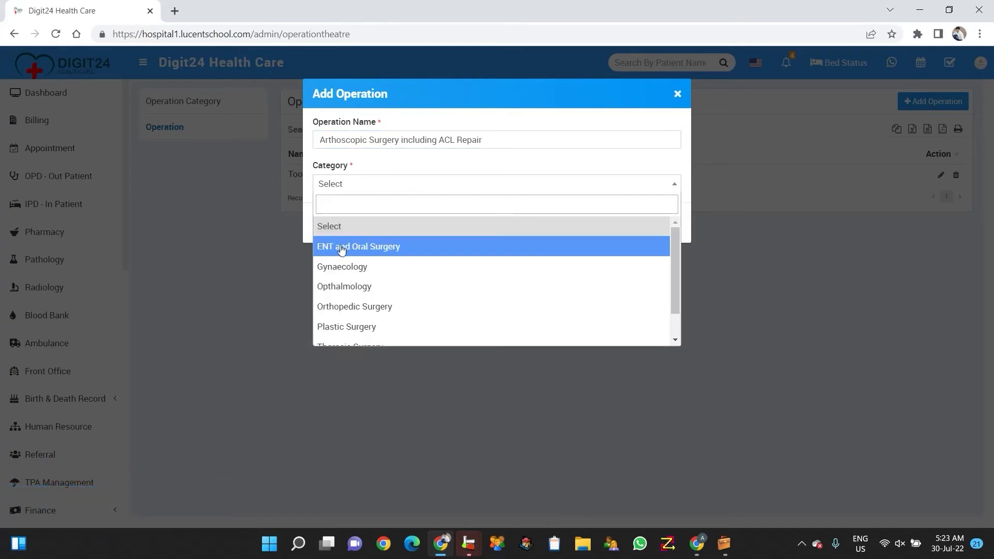
pyautogui.click(384, 250)
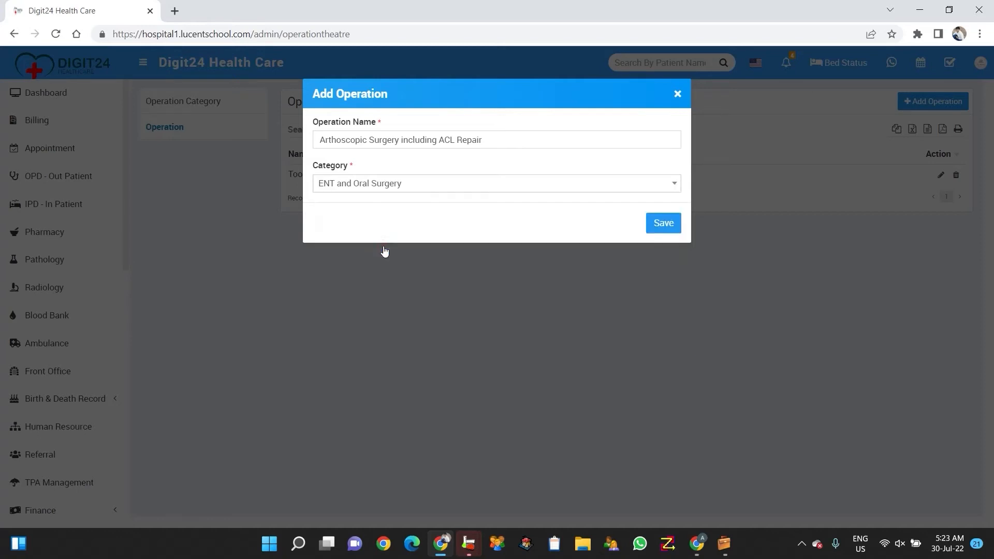
pyautogui.click(674, 225)
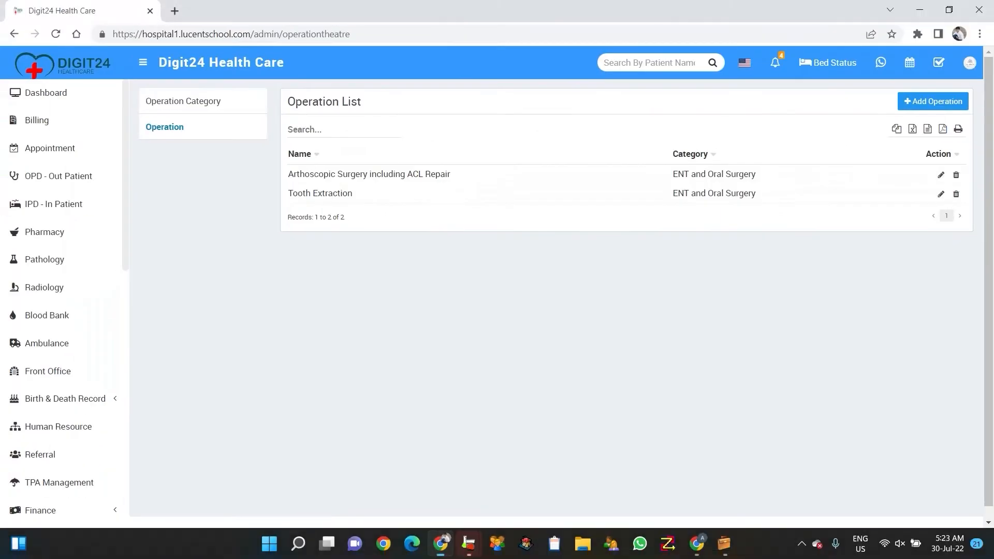
# Step: Add an operation named "Bronchoscopy" in the Thoracic Surgery category and save it
pyautogui.click(943, 101)
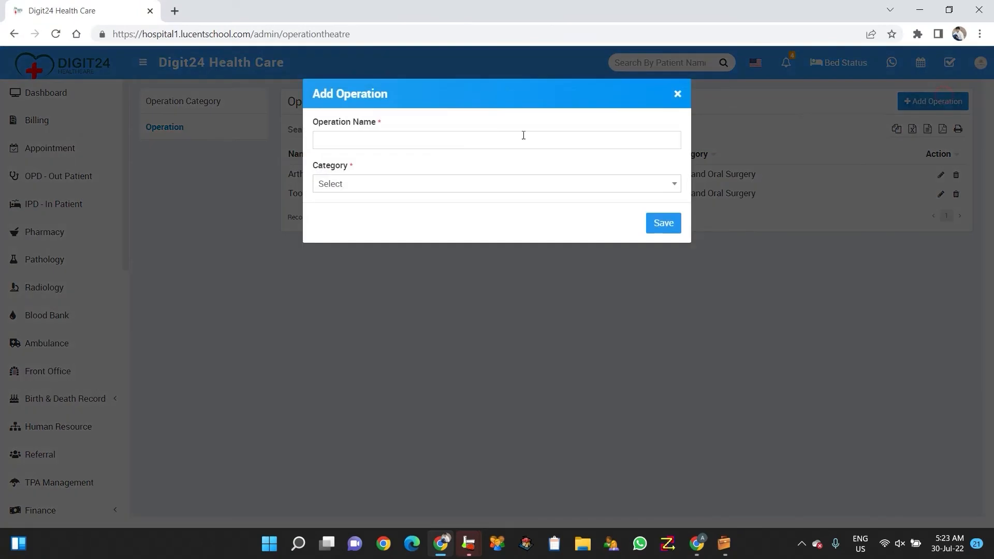
pyautogui.click(440, 135)
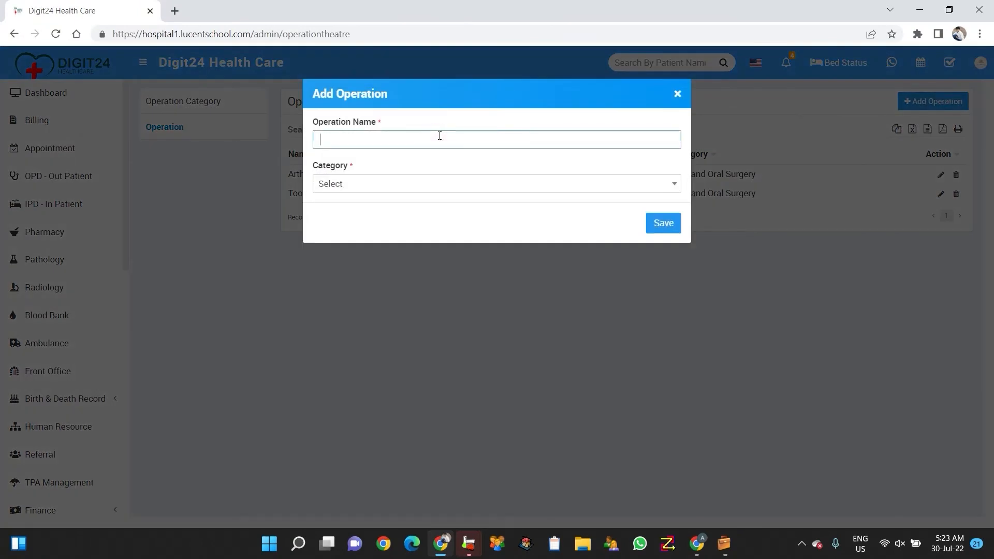
pyautogui.write('Bronchoscopy')
pyautogui.click(370, 185)
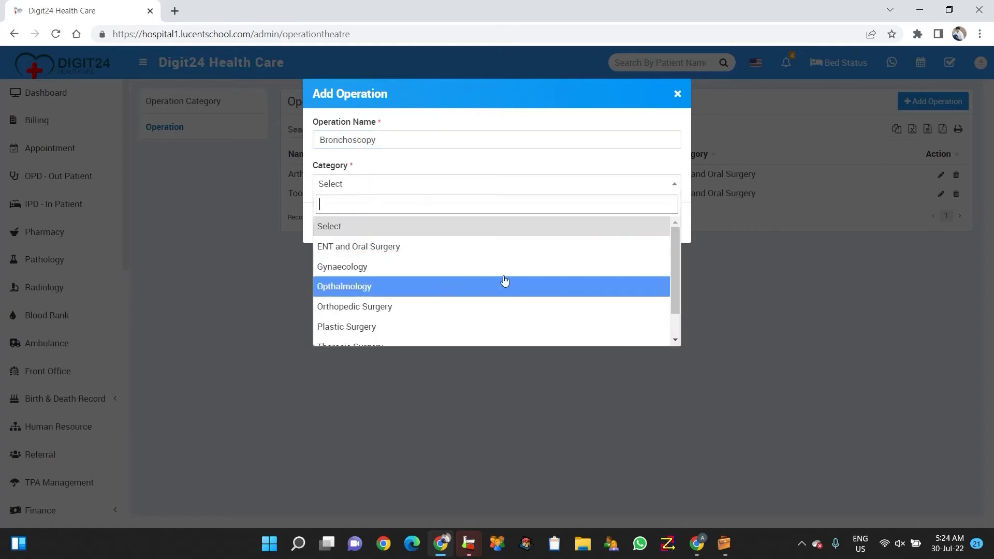
pyautogui.moveTo(674, 279); pyautogui.dragTo(674, 300)
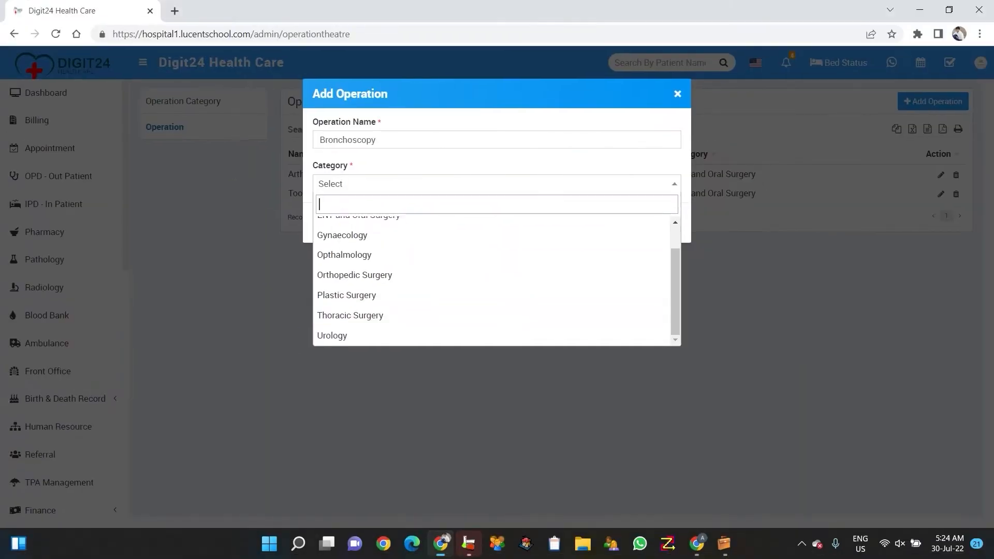
pyautogui.click(400, 318)
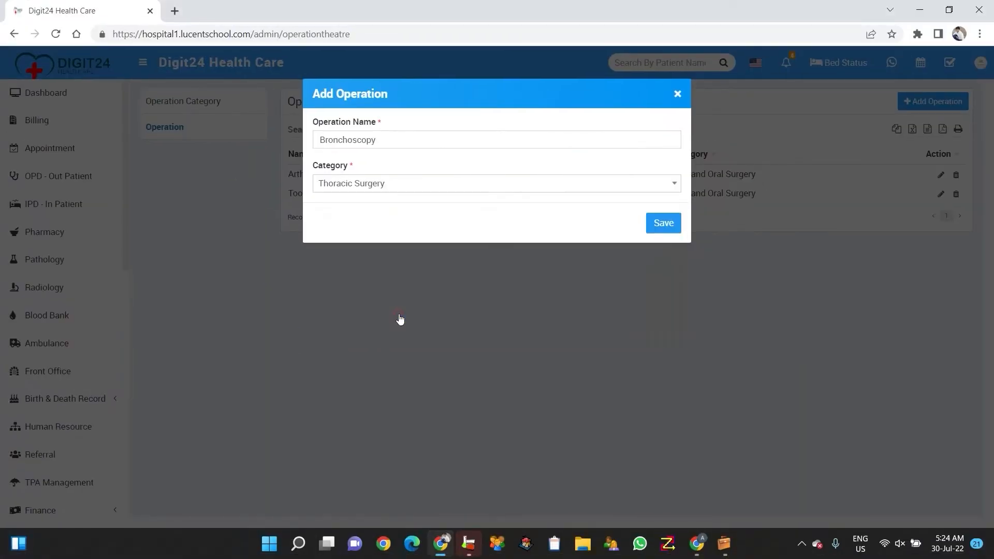
pyautogui.click(664, 223)
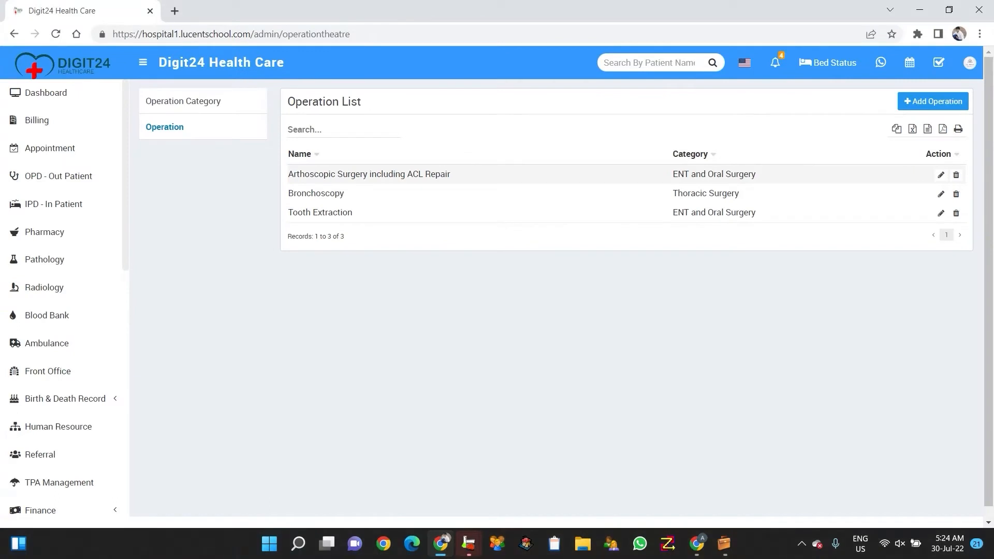
# Step: Add an operation named "Catarct Extraction and most other Opthalmological Procedures" in the Opthalmology category and save it
pyautogui.click(924, 101)
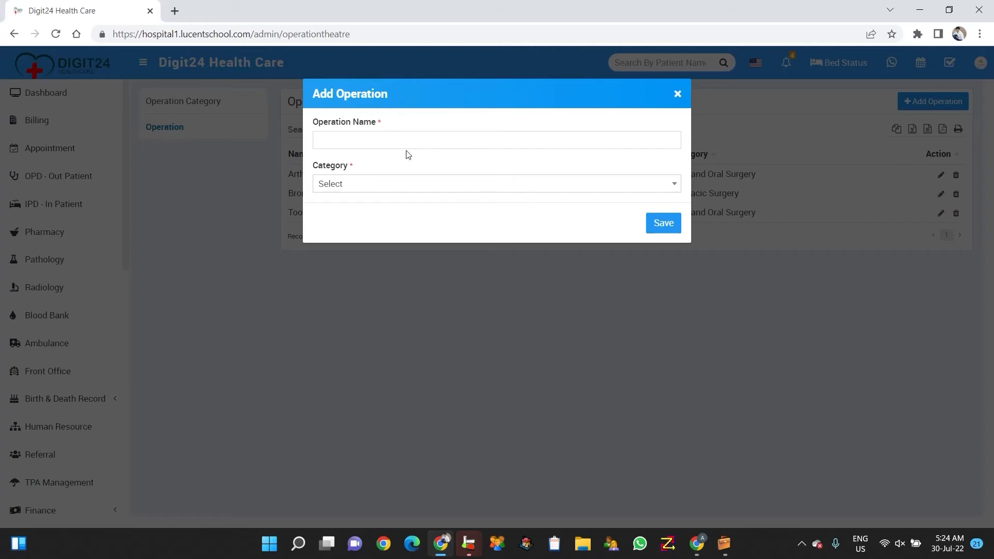
pyautogui.click(350, 141)
pyautogui.write('Catarct')
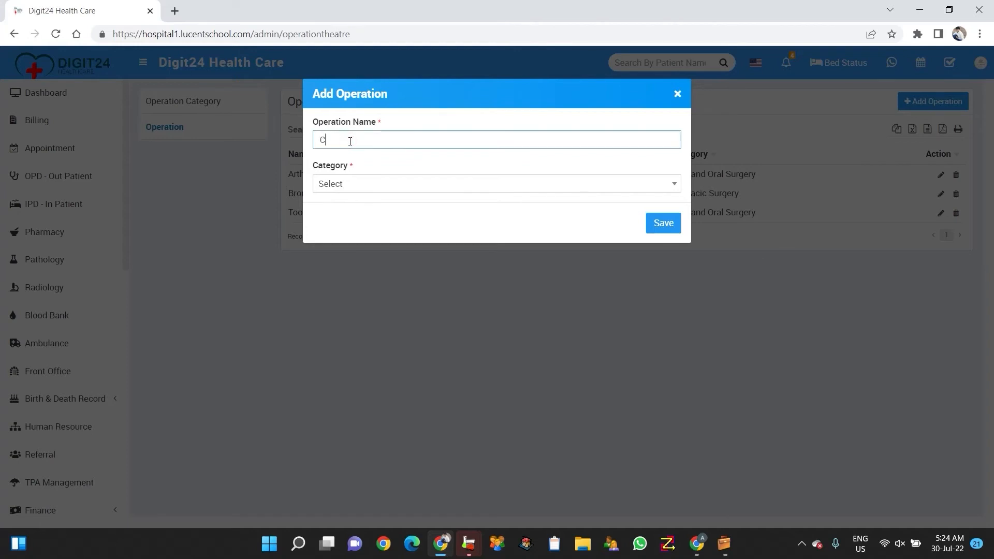
pyautogui.write(' Extraction and most')
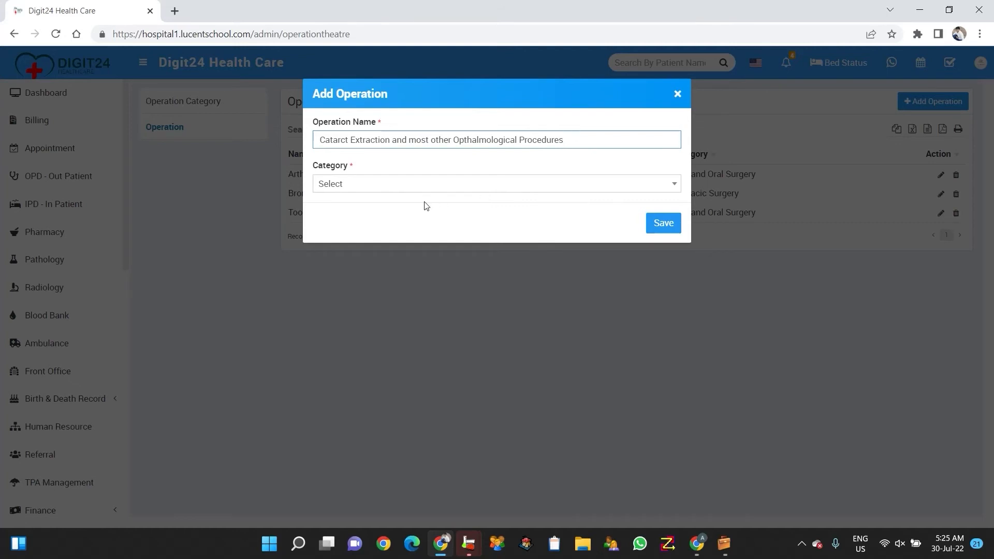
pyautogui.click(413, 187)
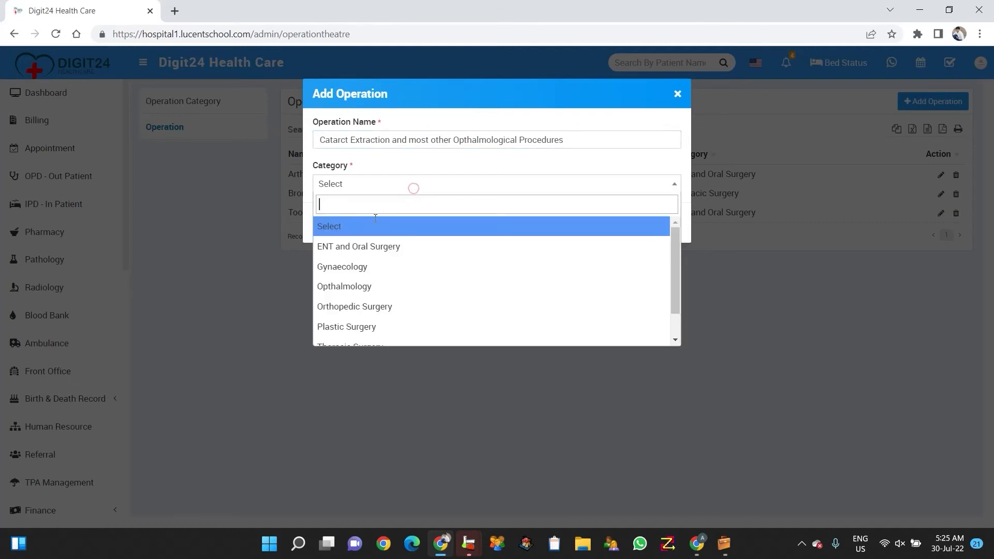
pyautogui.click(378, 293)
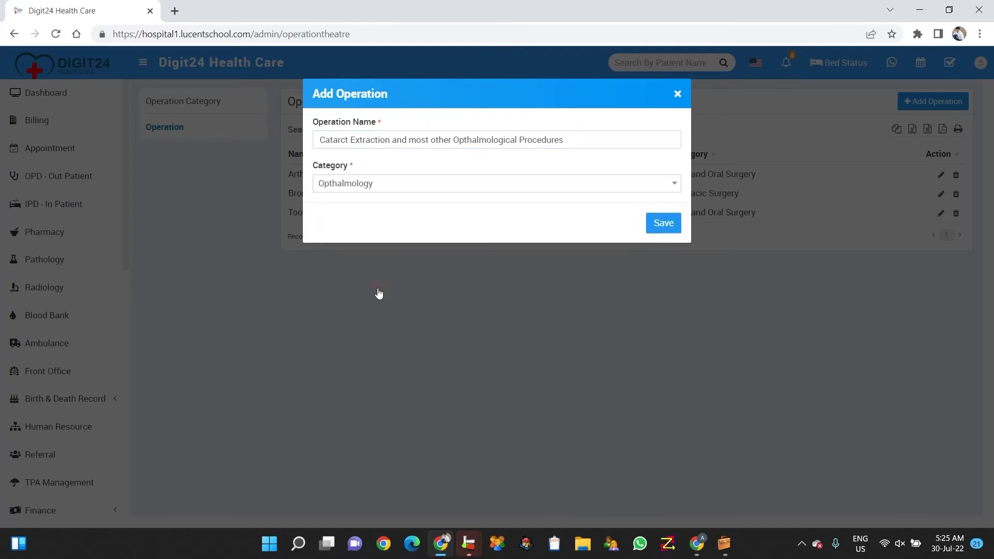
pyautogui.click(662, 224)
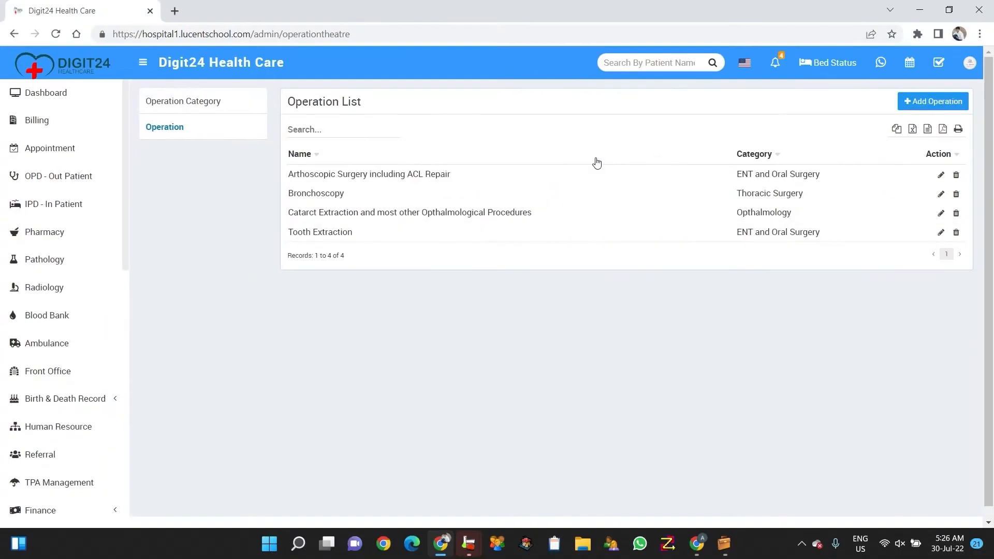
# Step: Add an operation named "Dilation and curettage" in the Gynaecology category and save it
pyautogui.click(873, 20)
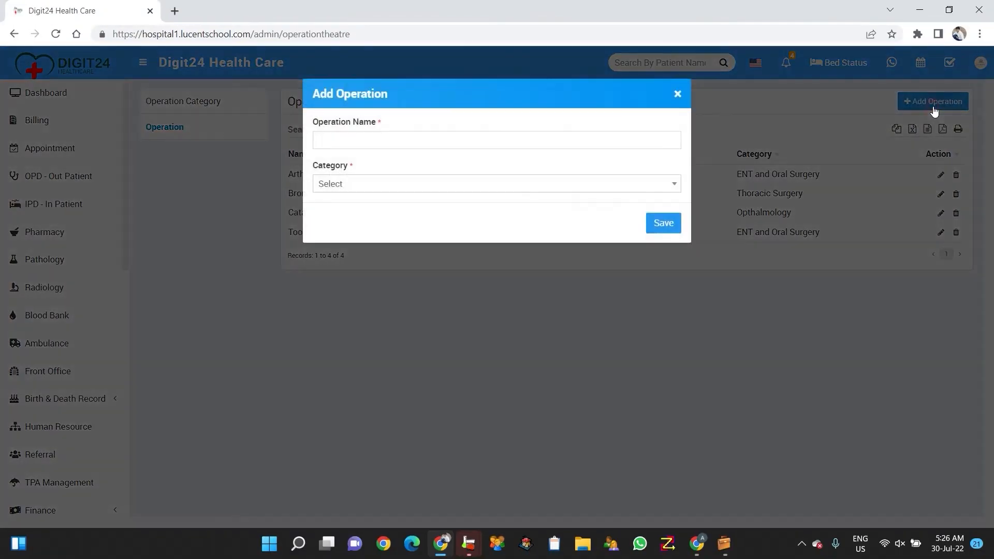
pyautogui.click(406, 142)
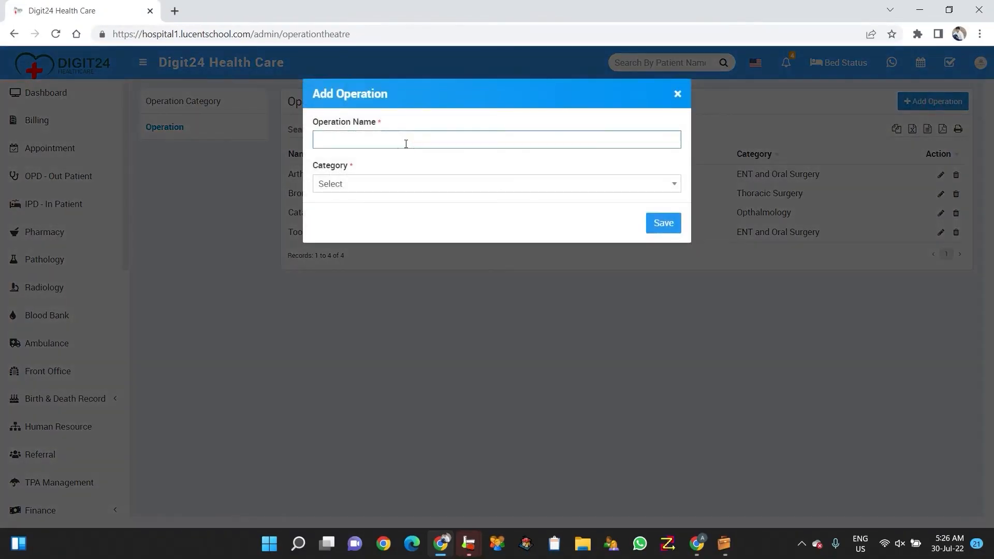
pyautogui.write('Dill')
pyautogui.write('at')
pyautogui.write('ion')
pyautogui.press('Left')
pyautogui.press('Left')
pyautogui.press('Left')
pyautogui.press('Left')
pyautogui.press('Left')
pyautogui.press('BackSpace')
pyautogui.write('and curettage')
pyautogui.click(431, 191)
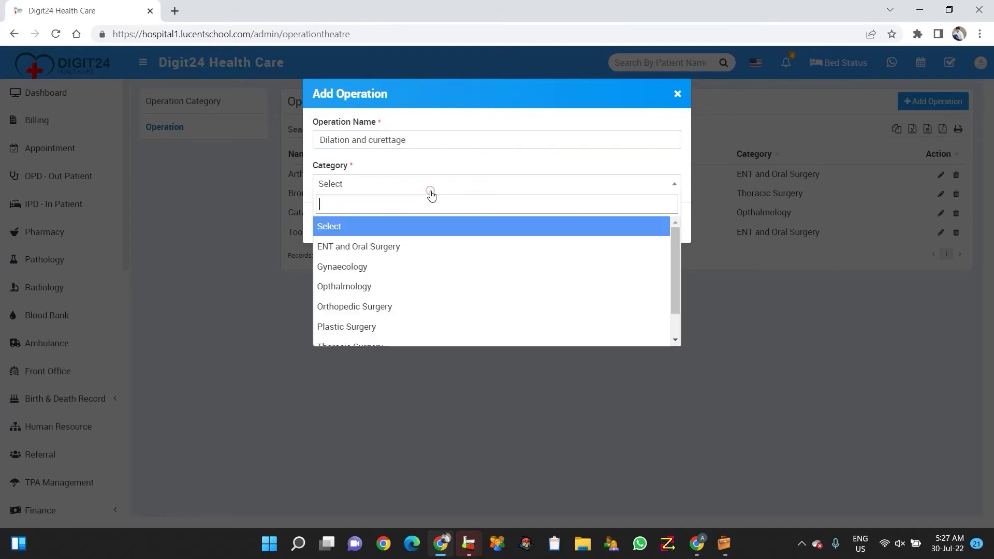
pyautogui.click(371, 268)
pyautogui.click(666, 223)
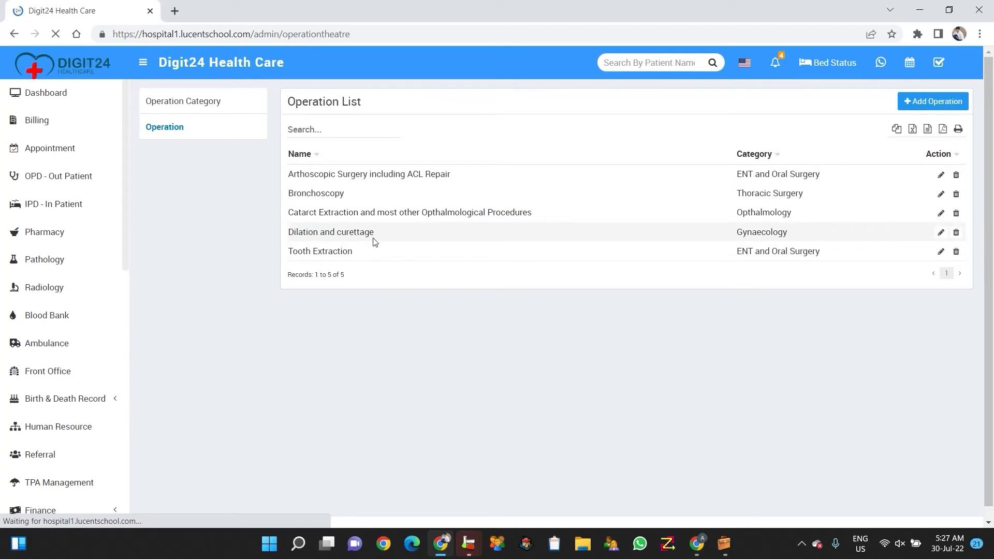
# Step: Add an operation named "Hydrocele and varicocele excision" in the Urology category and save it
pyautogui.click(939, 102)
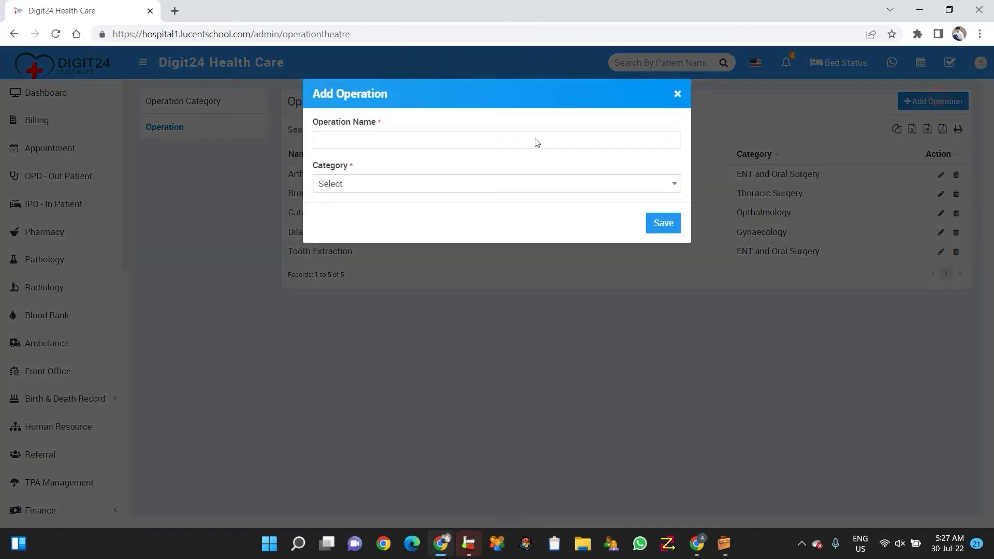
pyautogui.doubleClick(433, 151)
pyautogui.click(419, 138)
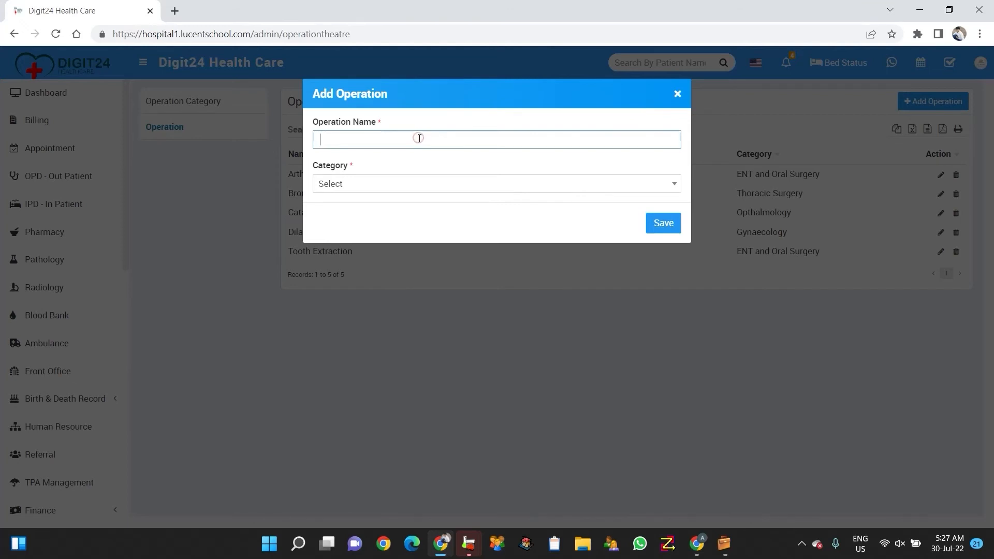
pyautogui.write('Hr')
pyautogui.write('ydrocele and')
pyautogui.write(' varicocele excision')
pyautogui.click(365, 185)
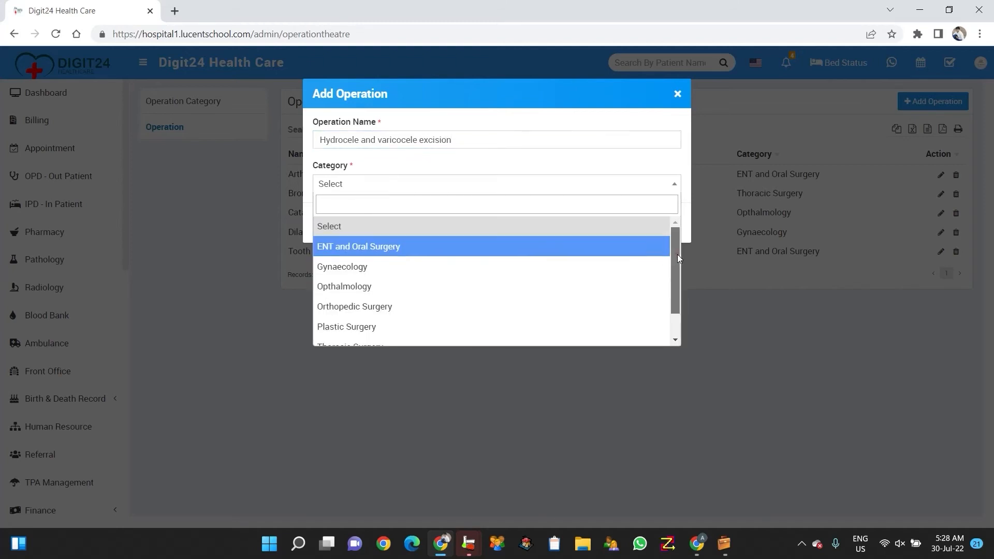
pyautogui.scroll(-2, 677, 254)
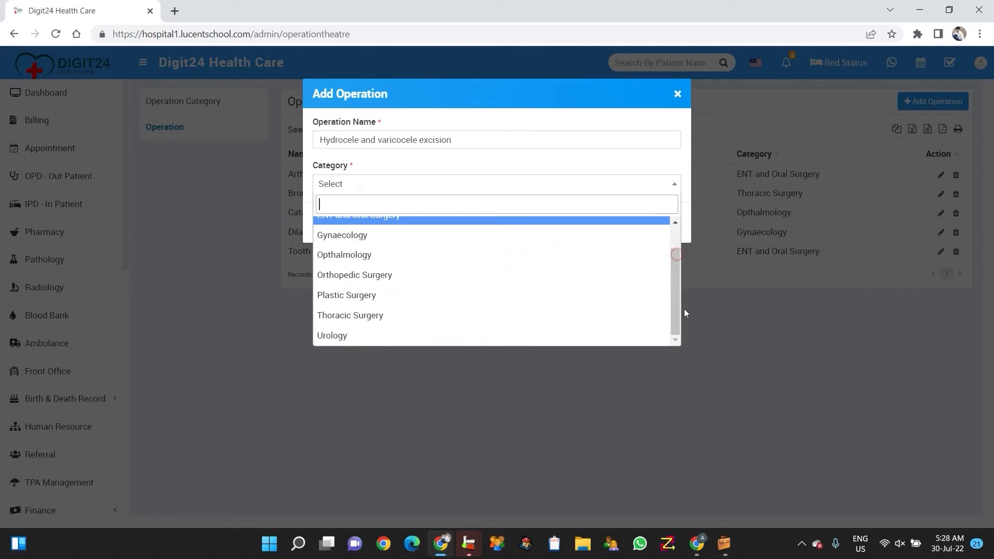
pyautogui.click(388, 335)
pyautogui.click(666, 228)
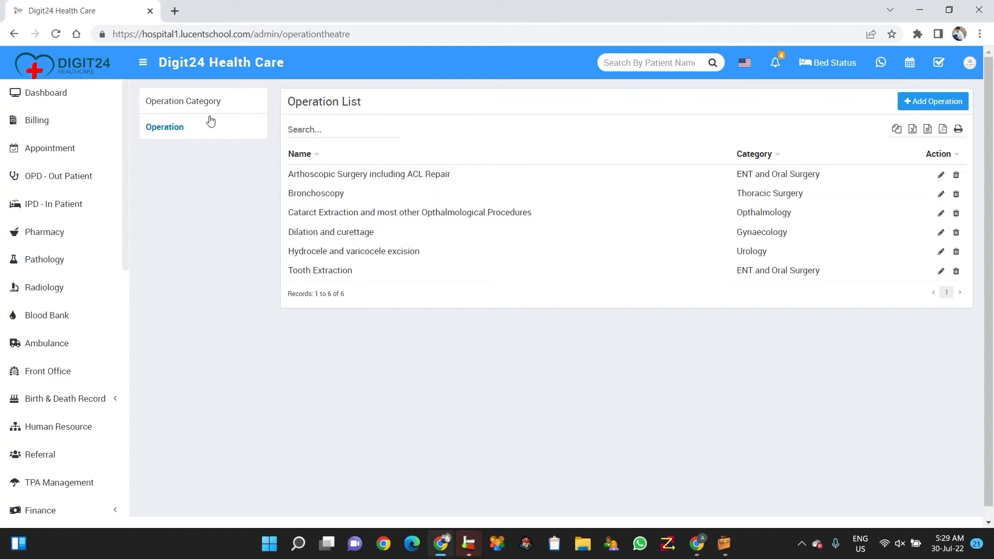
# Step: Review the operation category list and return to the operation list
pyautogui.click(178, 108)
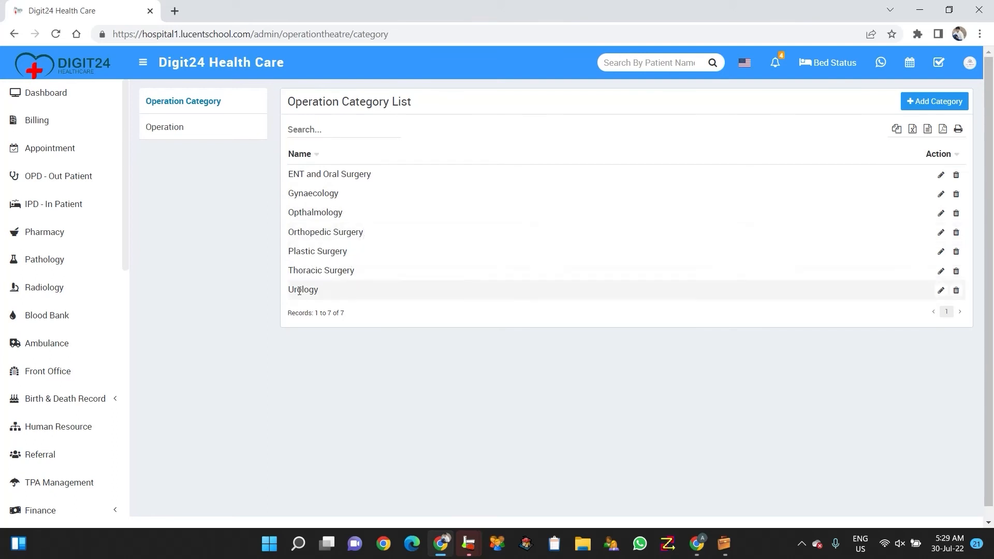
pyautogui.click(182, 128)
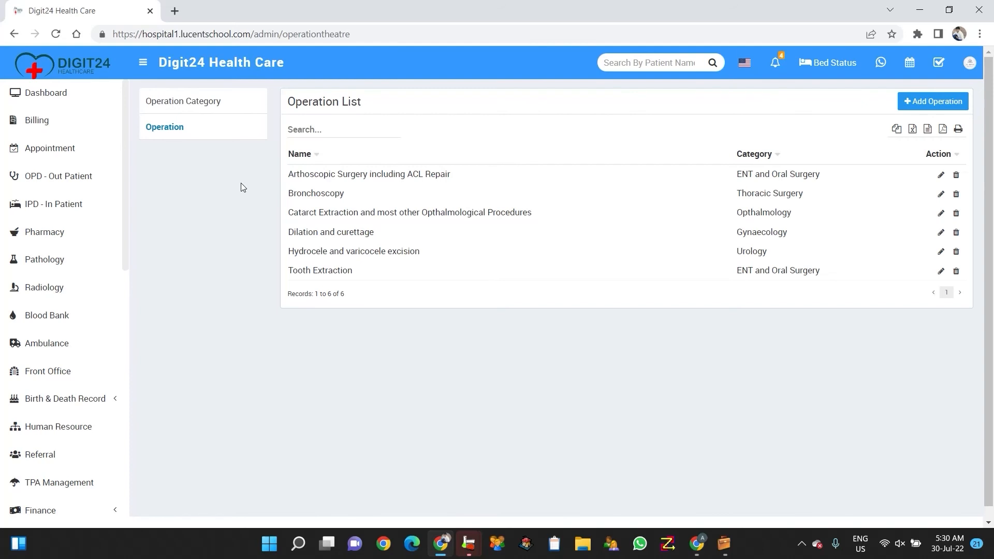
# Step: Open the dashboard and look over its income figures, charts, calendar, staff counts and the available modules
pyautogui.click(63, 97)
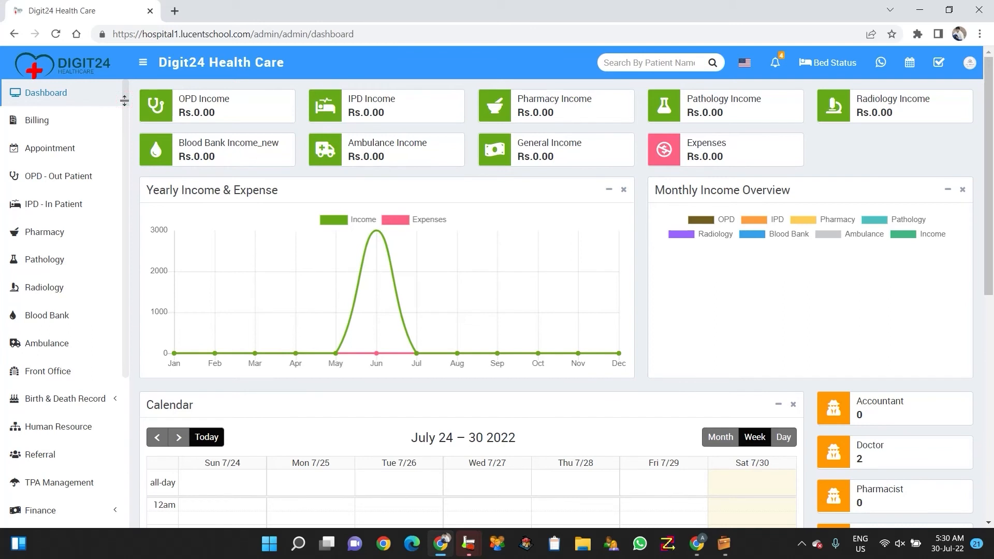
pyautogui.moveTo(993, 98); pyautogui.dragTo(993, 176)
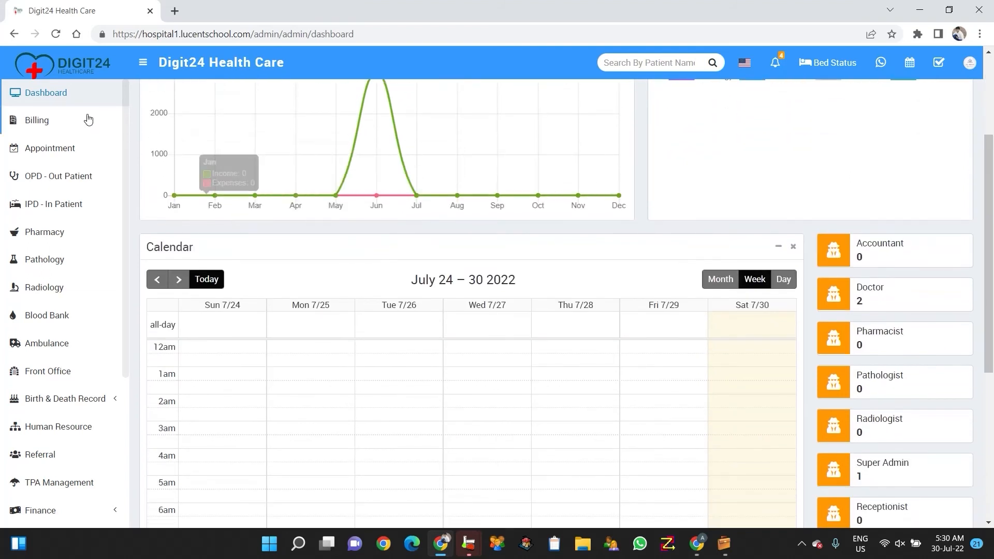
pyautogui.moveTo(125, 118); pyautogui.dragTo(132, 206)
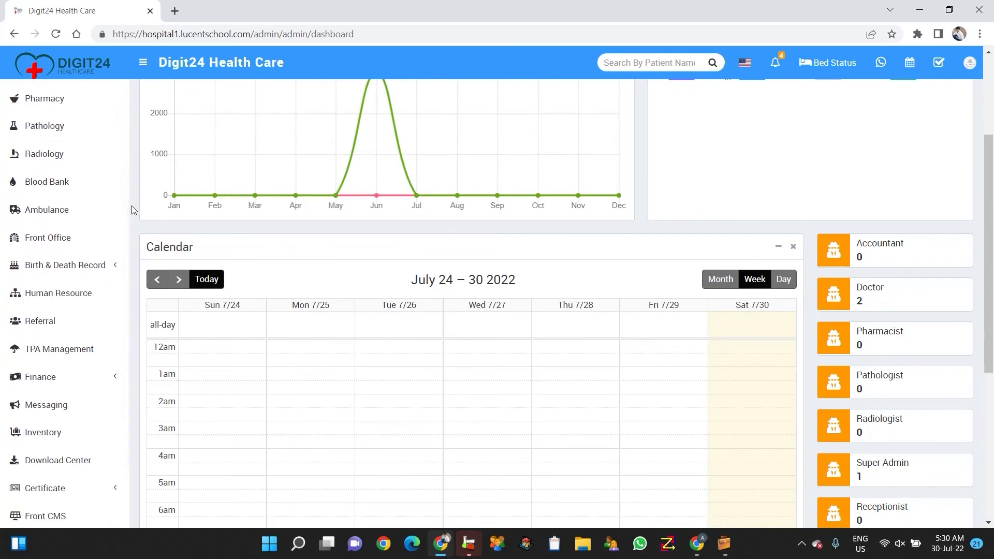
pyautogui.click(990, 102)
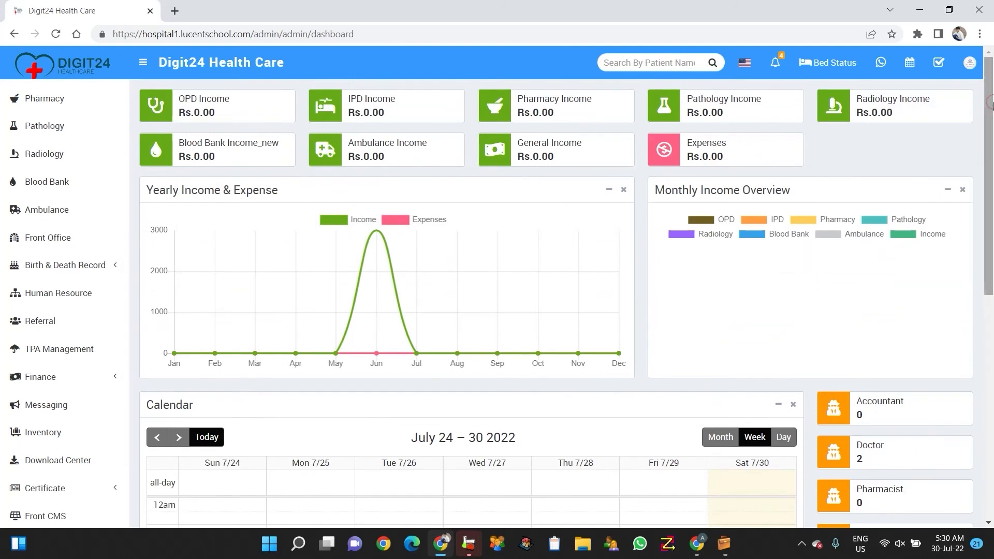
pyautogui.moveTo(990, 101); pyautogui.dragTo(993, 150)
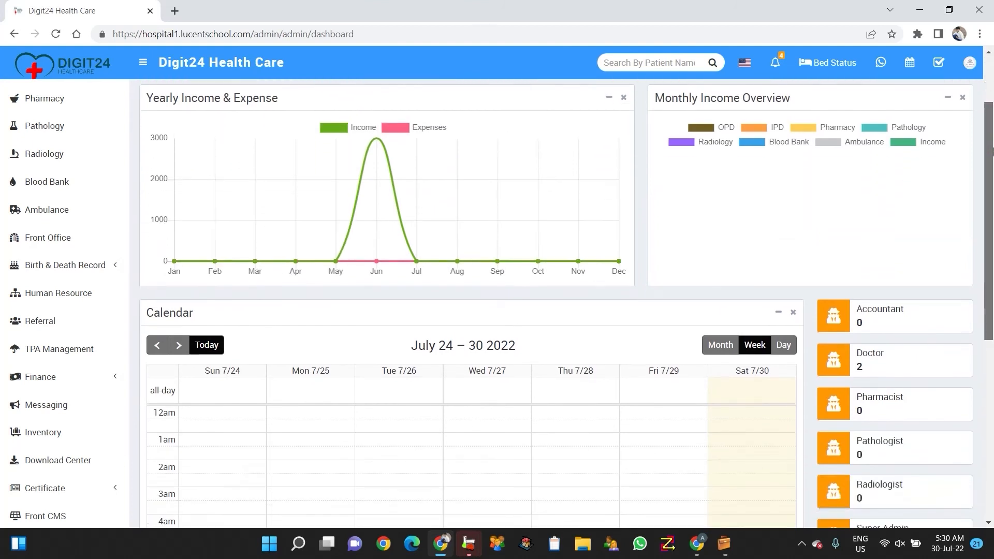
# Step: Switch to Digit24ClinicSoftwareV72, open the DIGIT24 HEALTHCARE CLINIC company for 01-04-2022 to 31-03-2023, and log in with the username and password
pyautogui.click(725, 548)
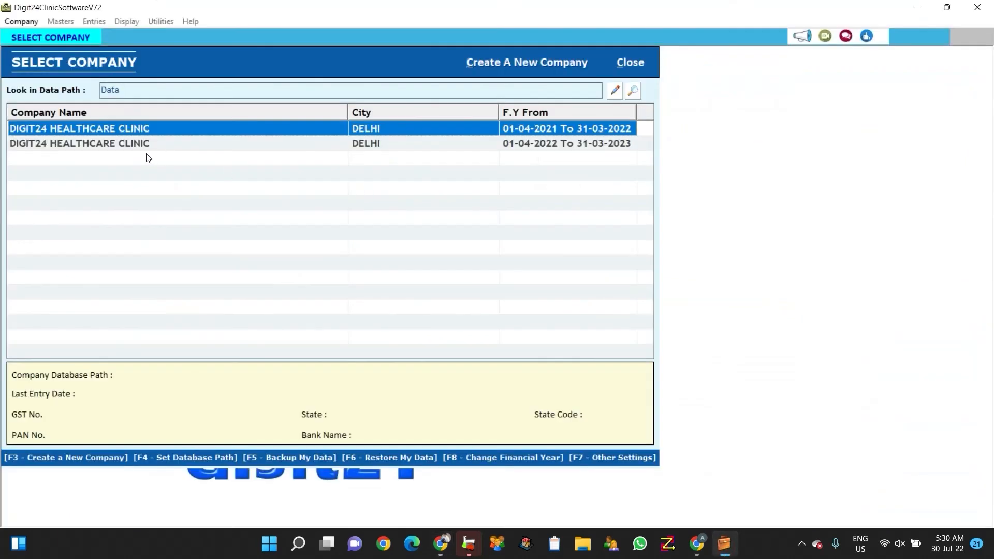
pyautogui.click(200, 149)
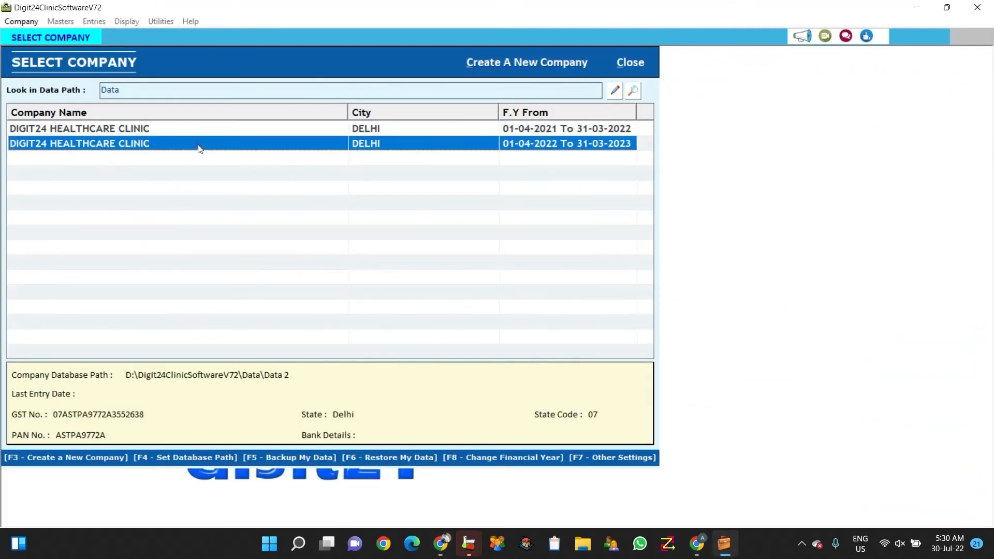
pyautogui.doubleClick(233, 148)
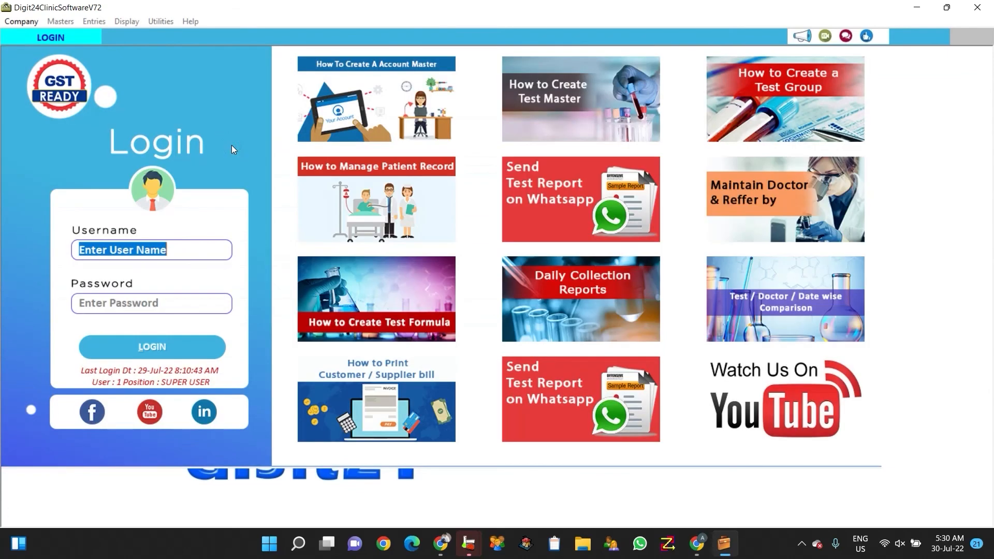
pyautogui.write('1')
pyautogui.press('Return')
pyautogui.write('1')
pyautogui.press('Return')
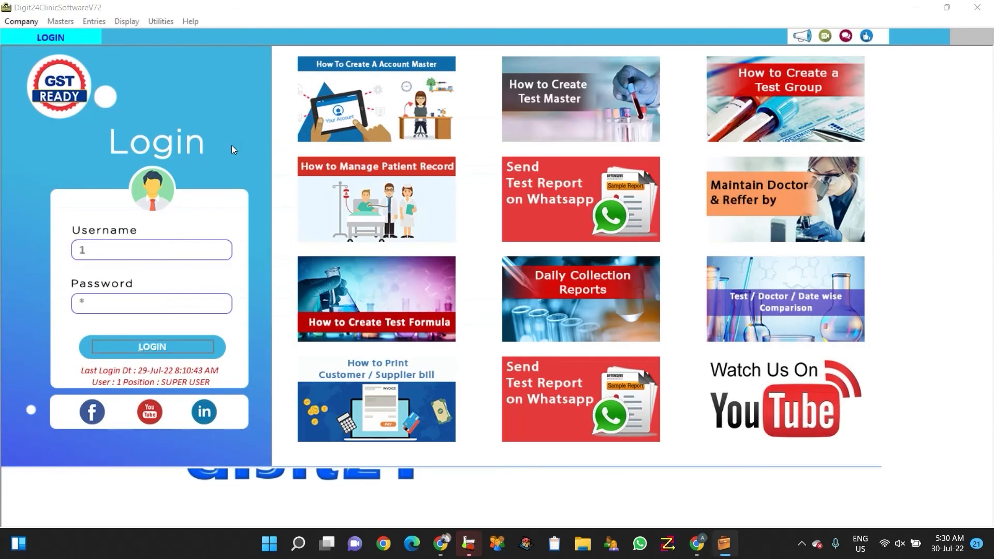
pyautogui.press('Return')
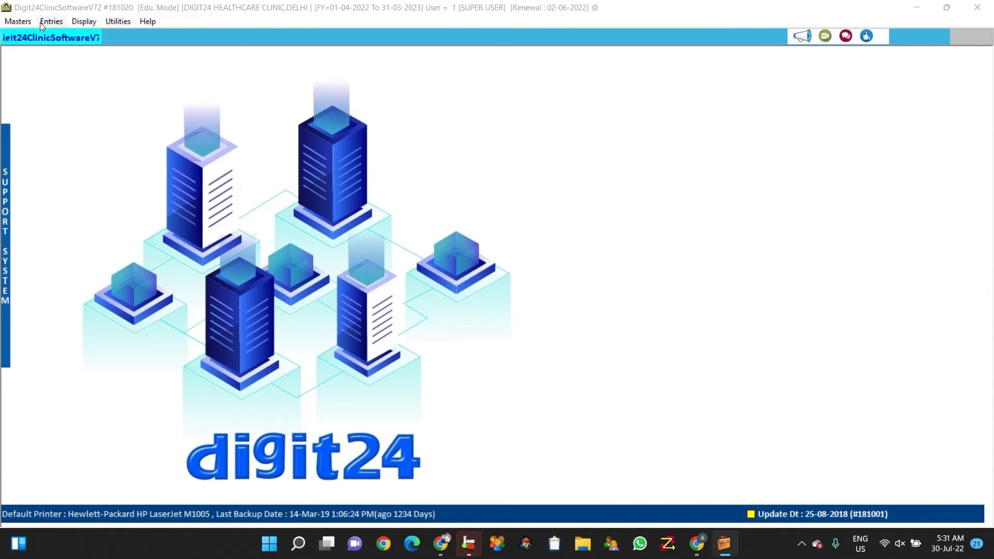
# Step: Look through the clinic software's entry and master options, view the list of services with their charges, and close it
pyautogui.click(42, 23)
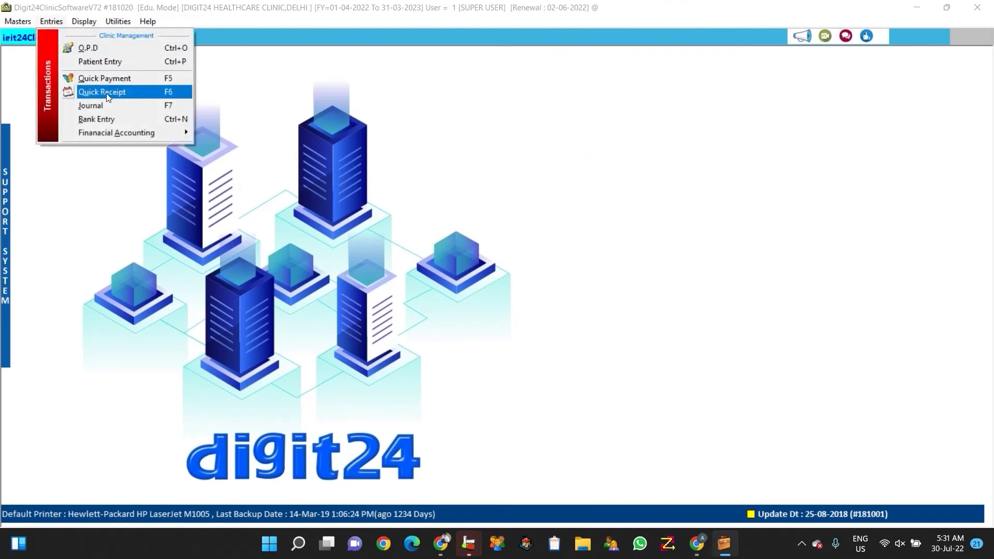
pyautogui.click(7, 17)
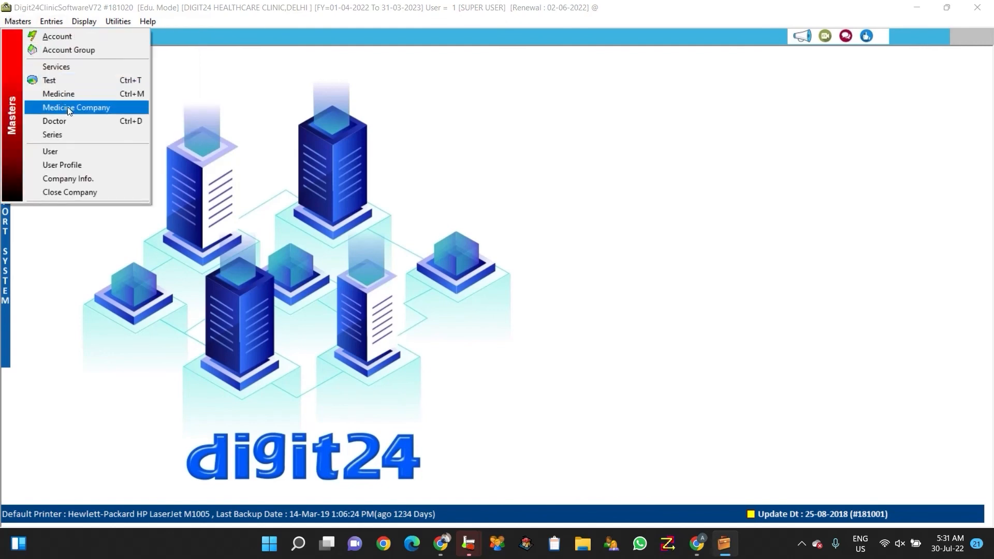
pyautogui.click(68, 65)
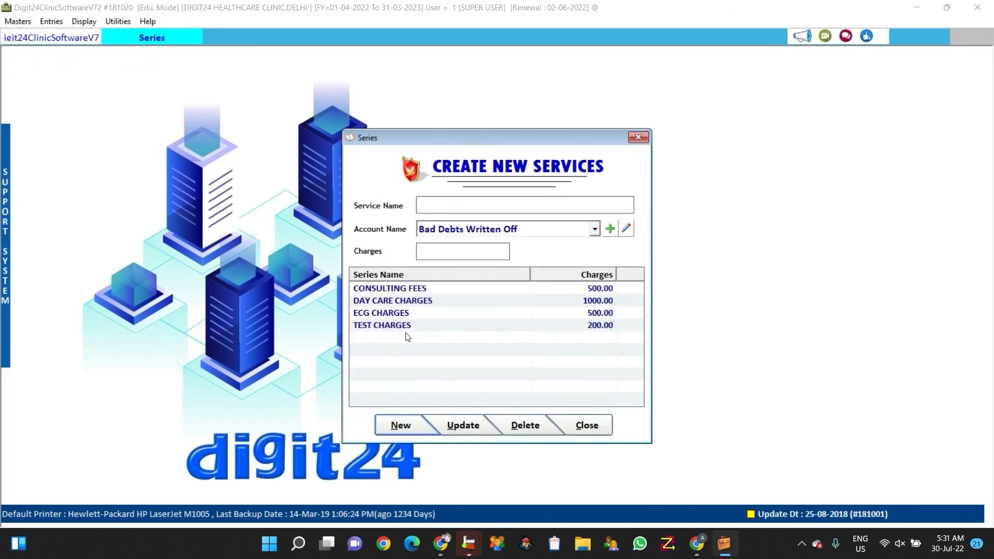
pyautogui.click(638, 137)
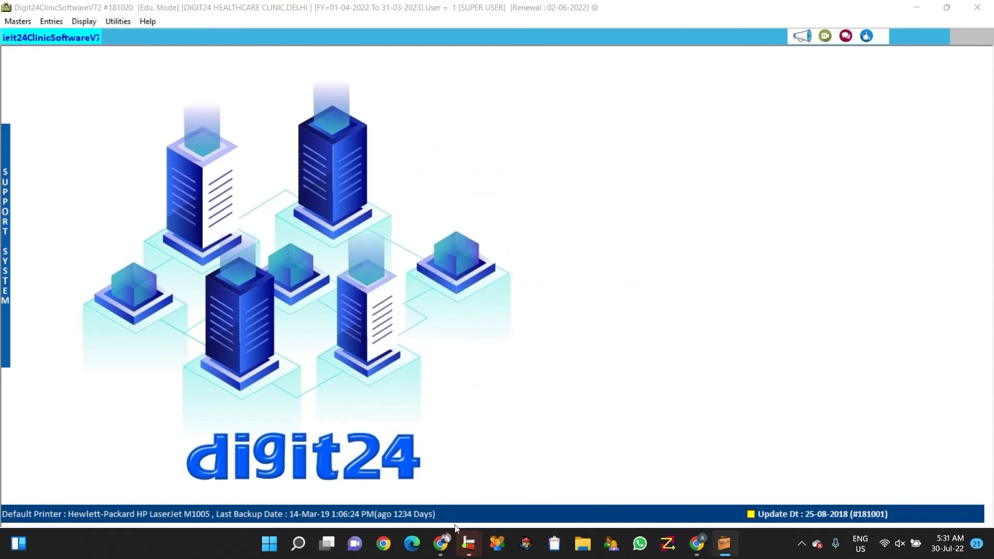
# Step: Switch back to Digit24 Health Care in Chrome, start adding an OPD patient, and open the form for registering a new patient
pyautogui.click(441, 544)
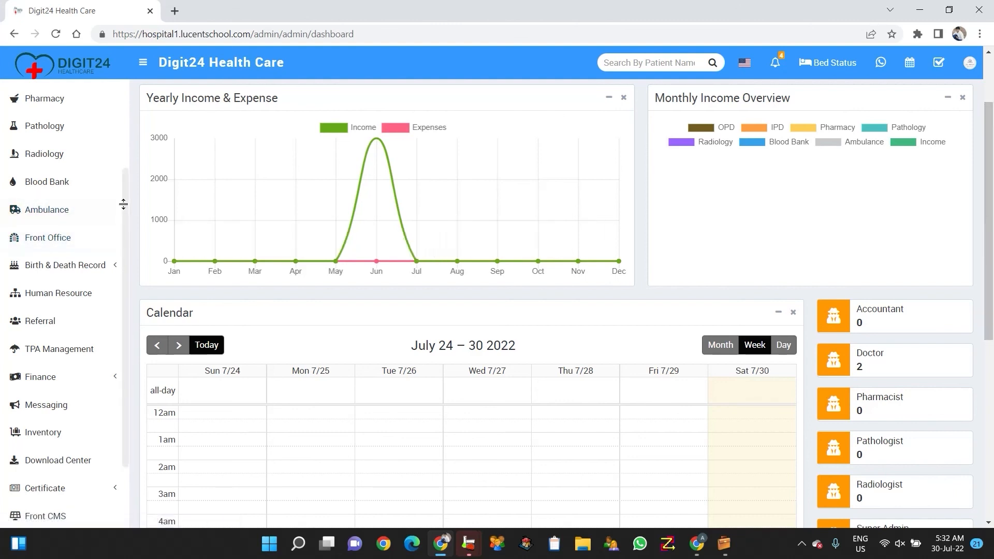
pyautogui.moveTo(123, 204); pyautogui.dragTo(122, 144)
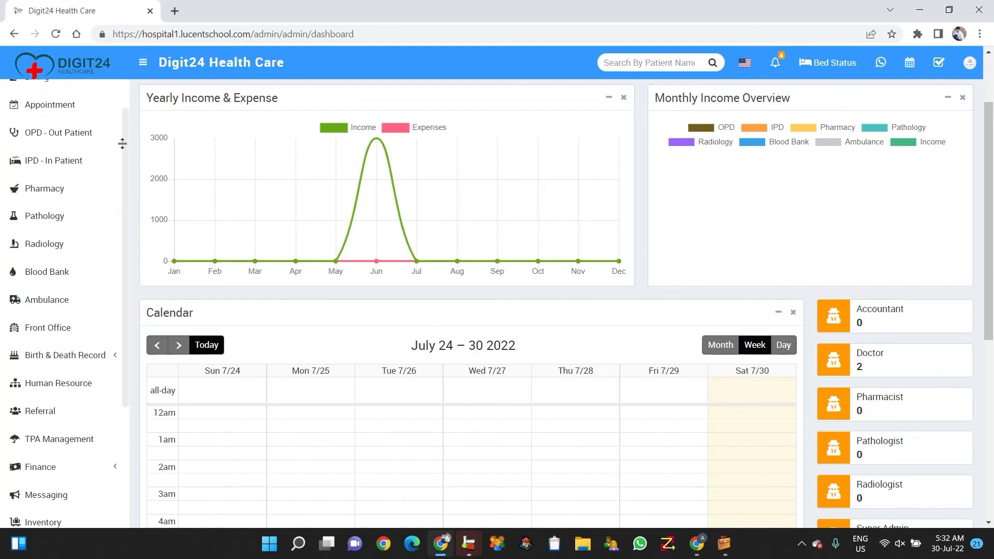
pyautogui.moveTo(122, 144); pyautogui.dragTo(130, 107)
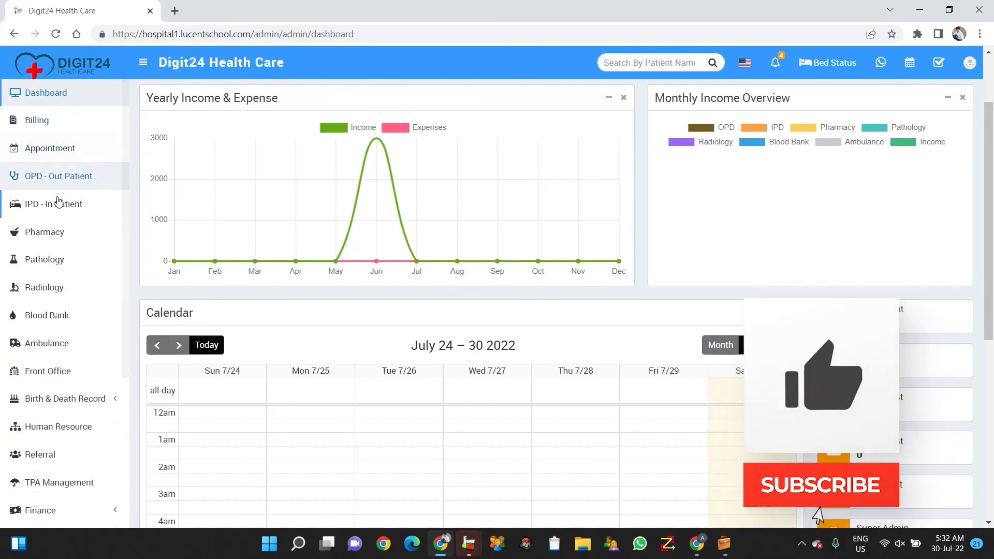
pyautogui.click(69, 181)
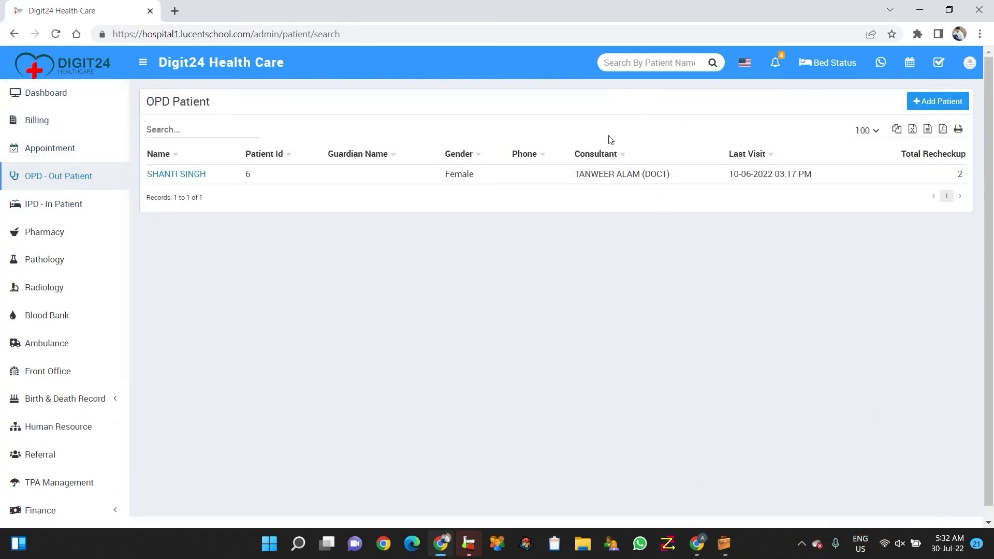
pyautogui.click(949, 99)
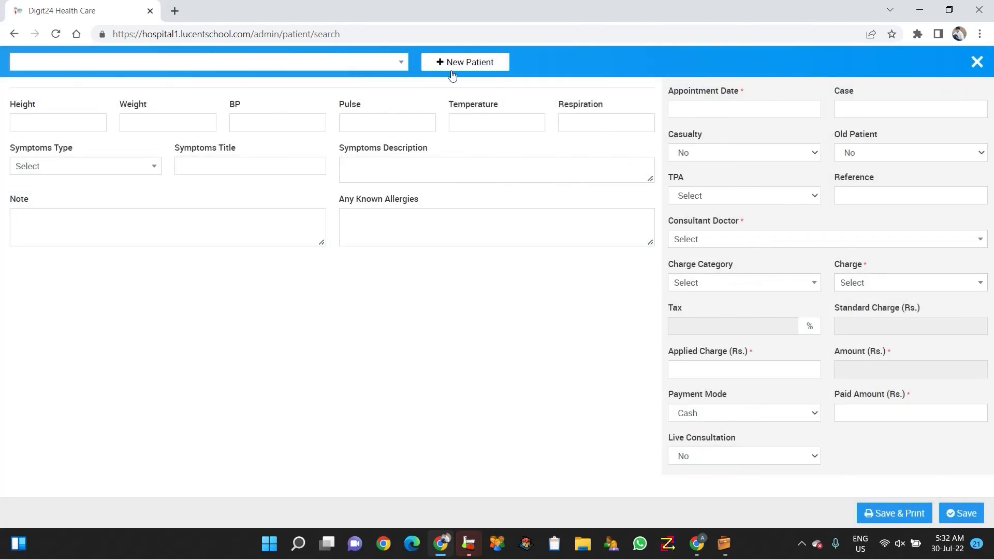
pyautogui.click(375, 55)
pyautogui.click(463, 63)
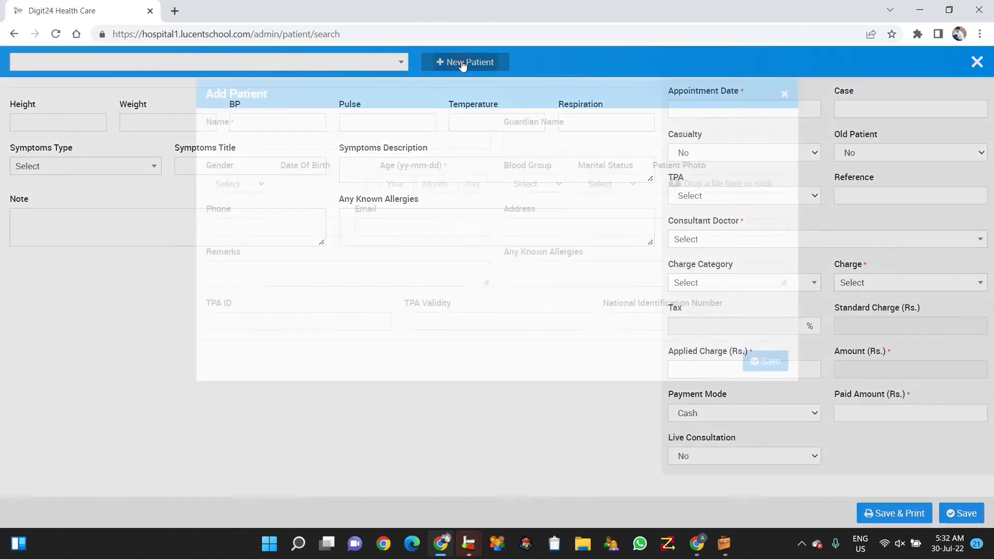